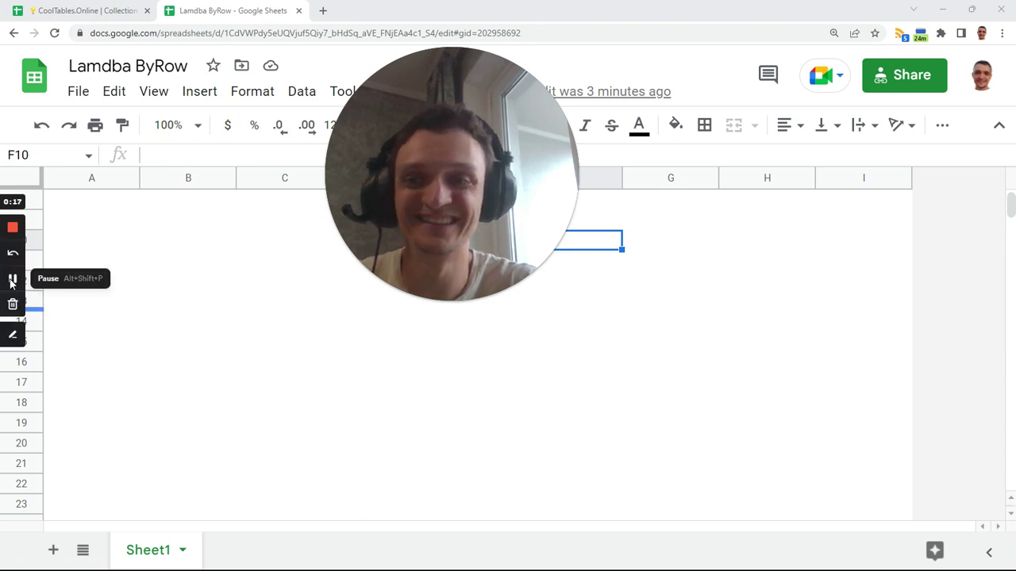
# Hide the spreadsheet's menu header and bring the first rows of the sheet into view
pyautogui.hotkey('ctrl', 'shift', 'f')
pyautogui.scroll(3, 227, 272)
pyautogui.moveTo(12, 281)
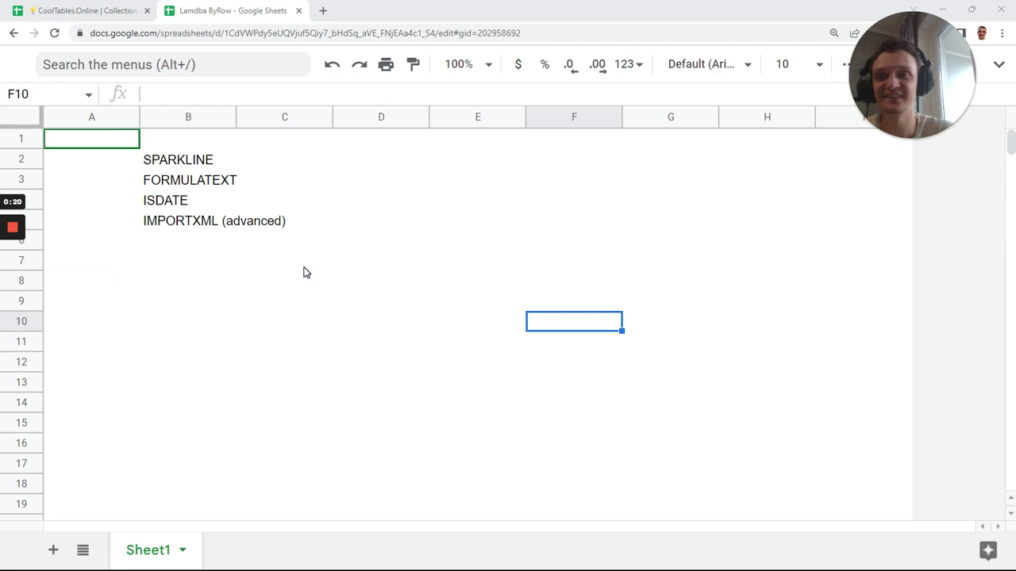
# Fill D2:E4 with the row values 1 and 2, 4 and 8, and 7 and 9
pyautogui.click(387, 165)
pyautogui.write('1')
pyautogui.press('Tab')
pyautogui.write('2')
pyautogui.press('Return')
pyautogui.write('4')
pyautogui.press('Tab')
pyautogui.write('8')
pyautogui.press('Return')
pyautogui.write('7')
pyautogui.press('Tab')
pyautogui.write('9')
pyautogui.press('Tab')
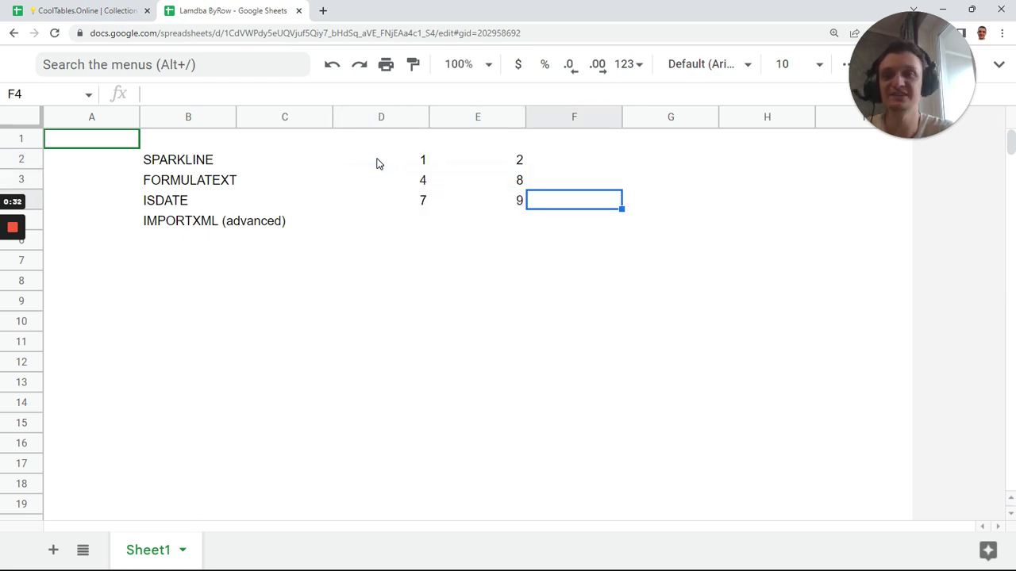
# Begin a BYROW formula in cell G2 with D2:E4 as its range
pyautogui.click(199, 162)
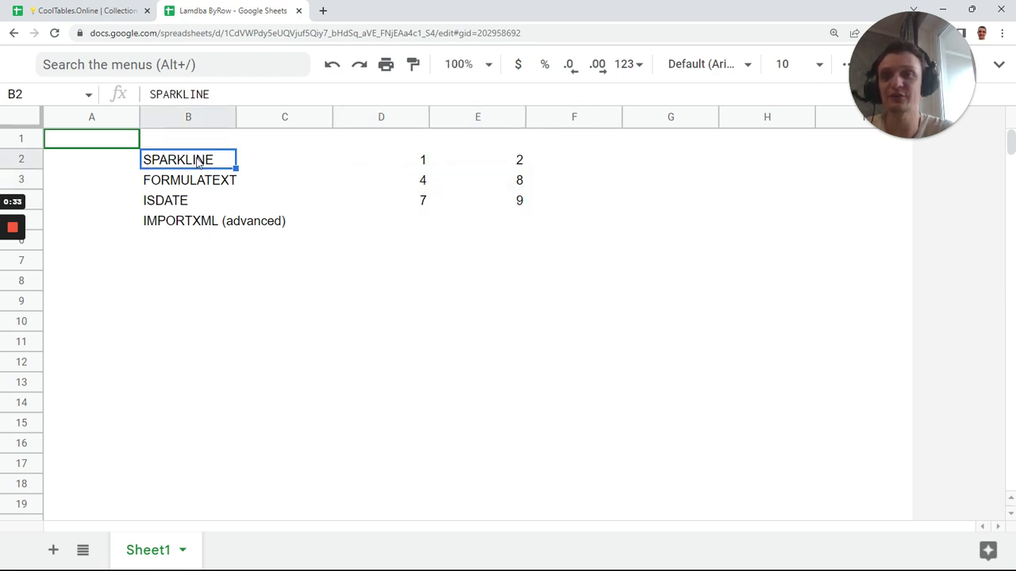
pyautogui.click(657, 165)
pyautogui.write('=')
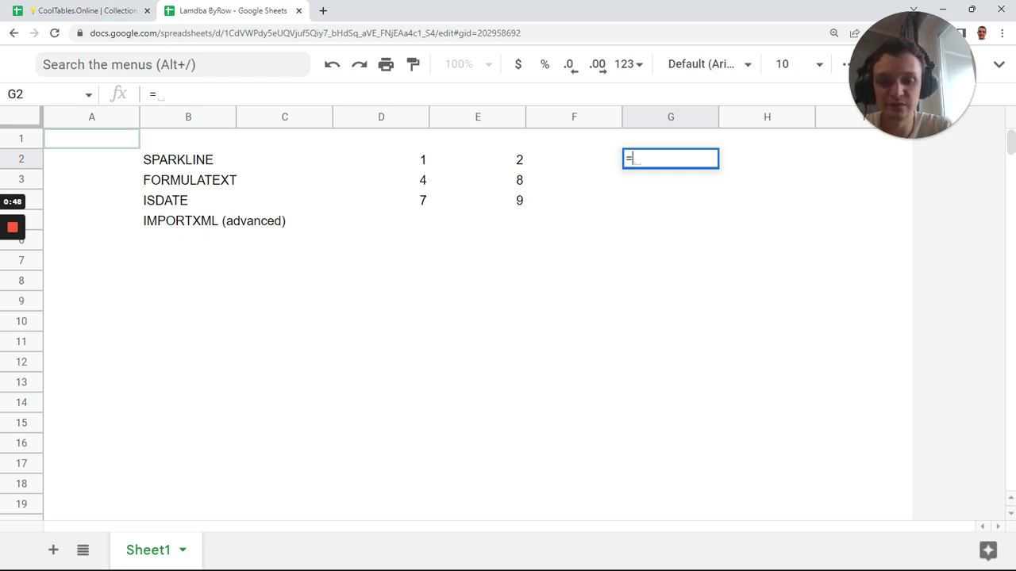
pyautogui.write('by')
pyautogui.press('Down')
pyautogui.press('Tab')
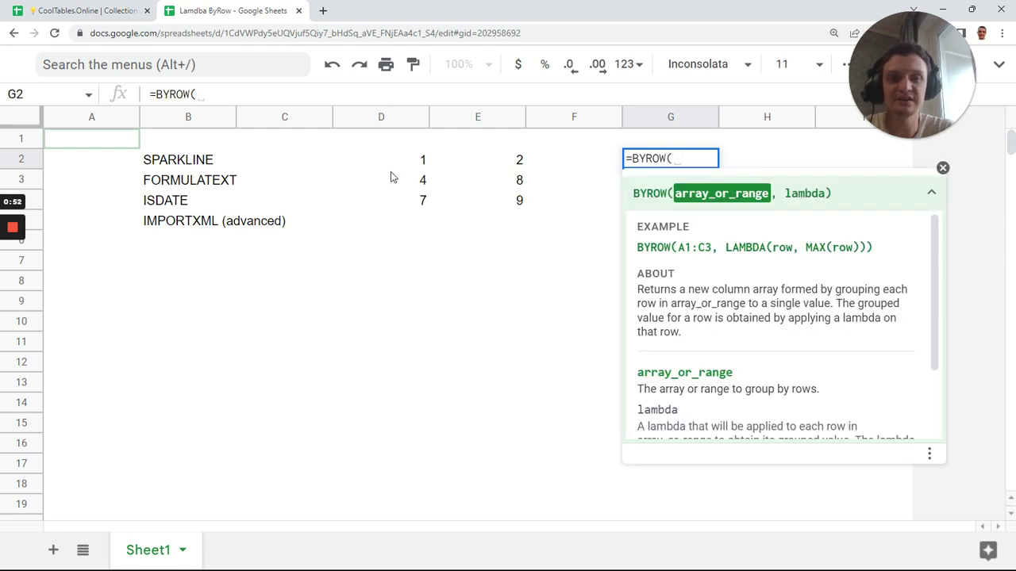
pyautogui.moveTo(419, 163); pyautogui.dragTo(512, 200)
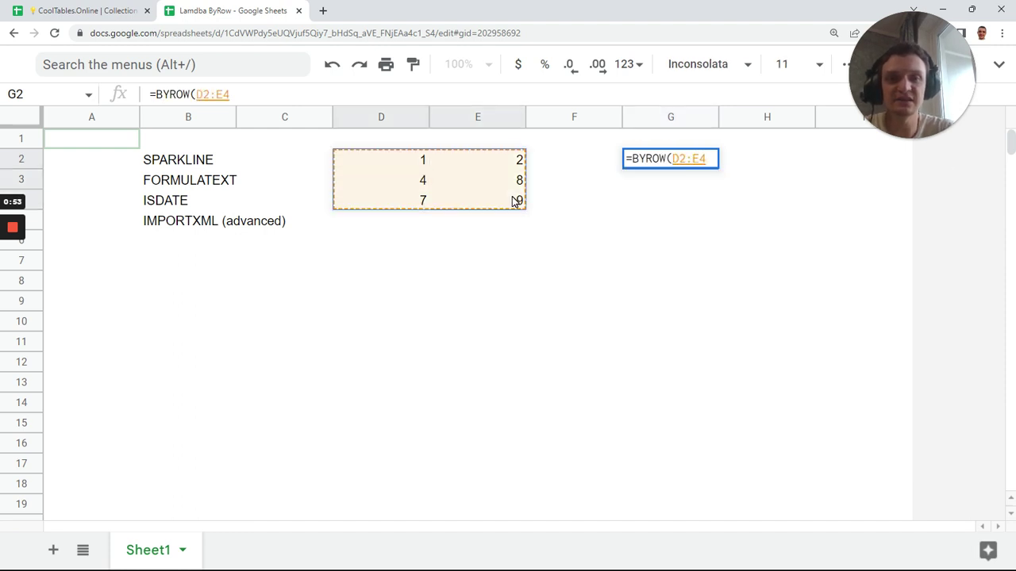
pyautogui.write(',')
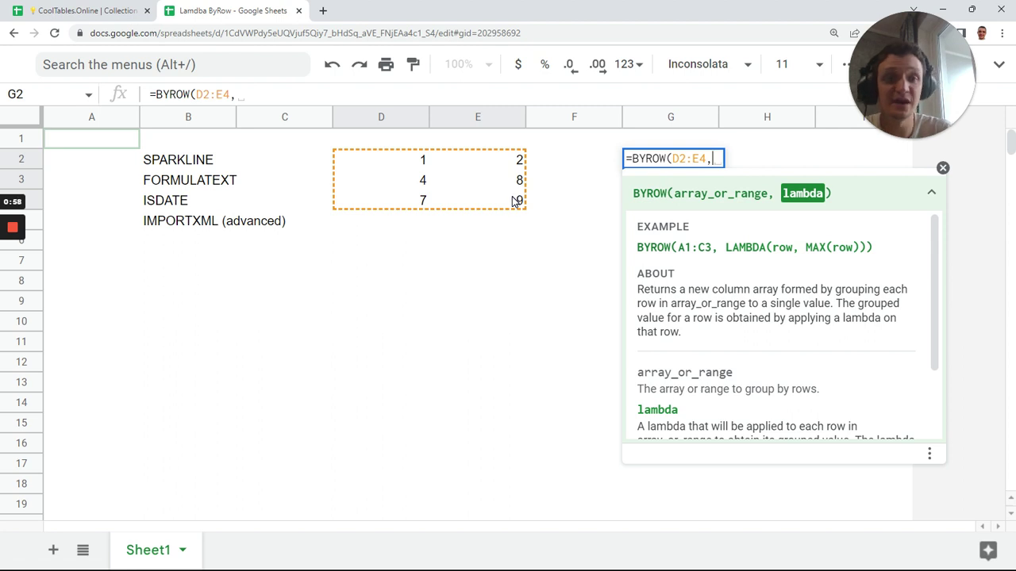
# Complete the G2 formula with LAMBDA(r,SPARKLINE(r)) so that each row gets its own sparkline
pyautogui.write('lab')
pyautogui.press('BackSpace')
pyautogui.write('m')
pyautogui.press('Tab')
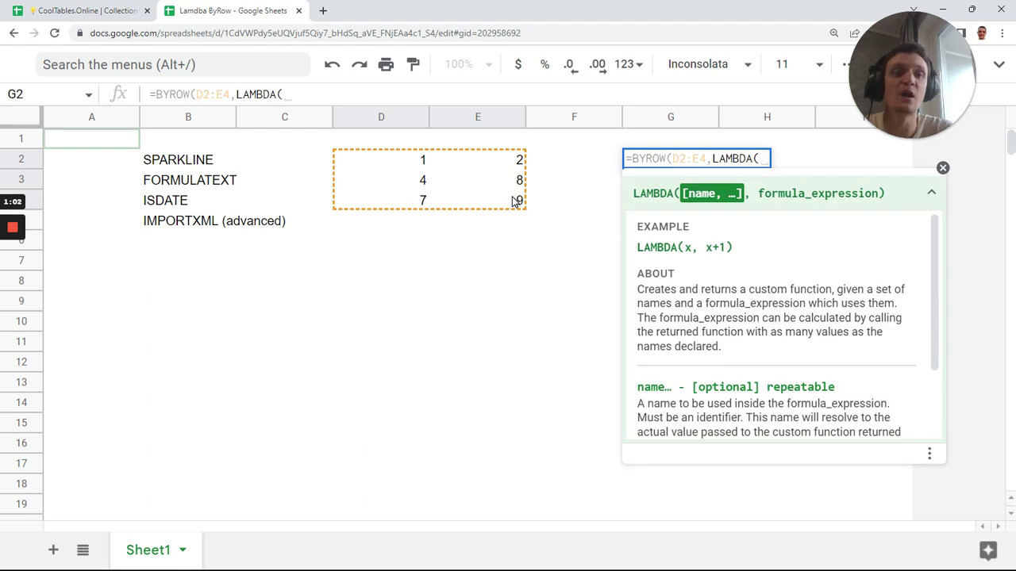
pyautogui.write('r,')
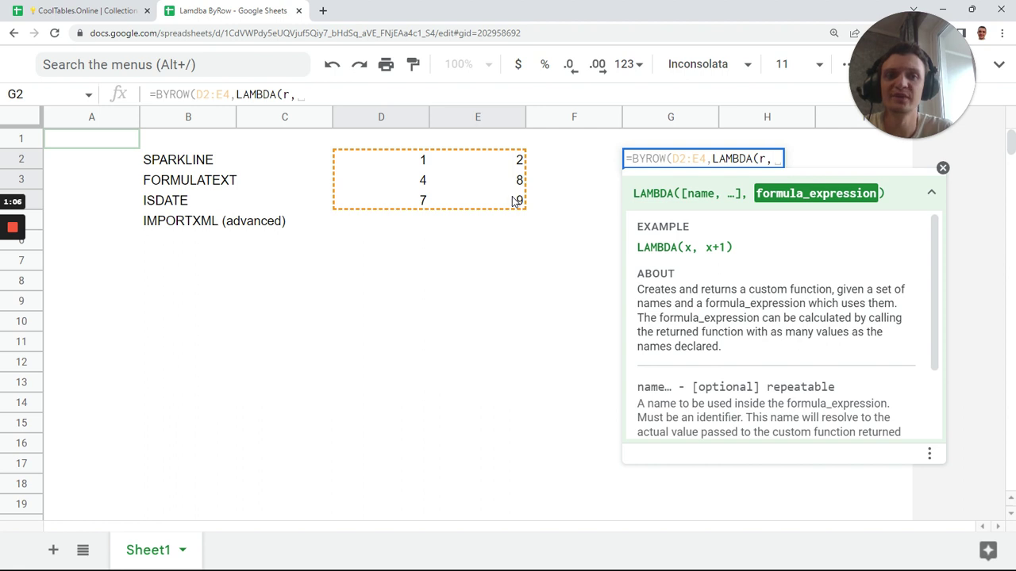
pyautogui.write('sp')
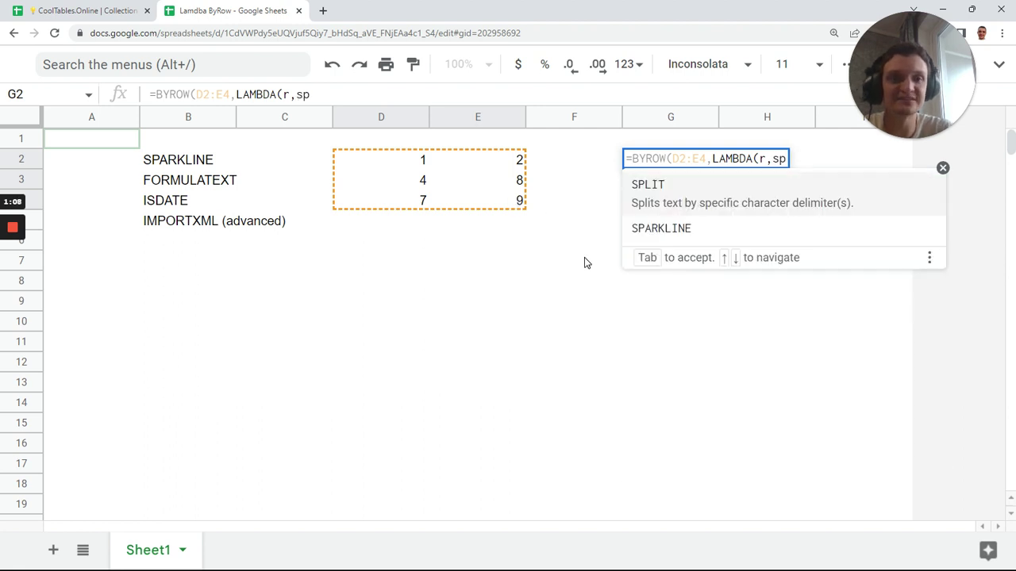
pyautogui.click(662, 231)
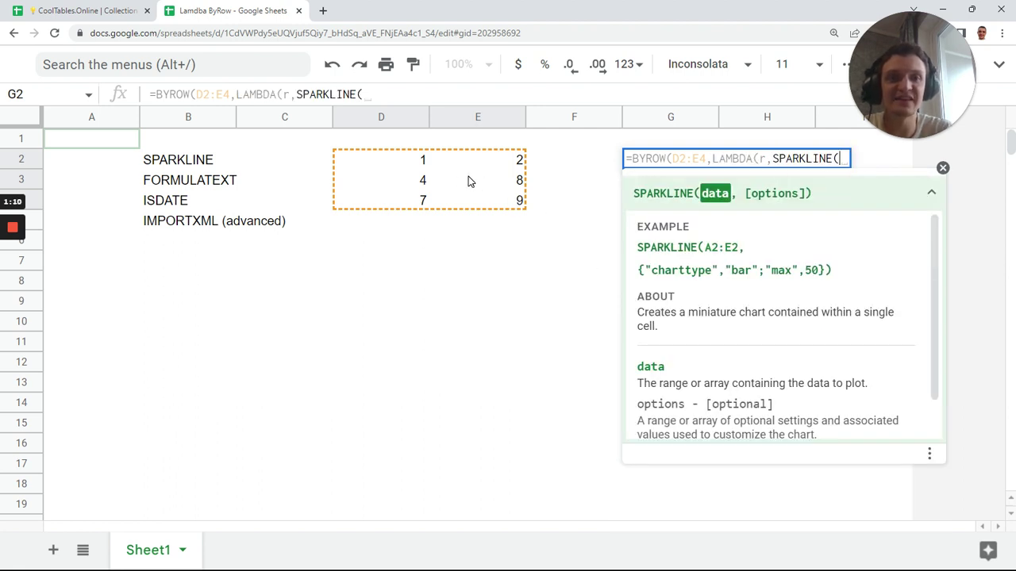
pyautogui.write('r))')
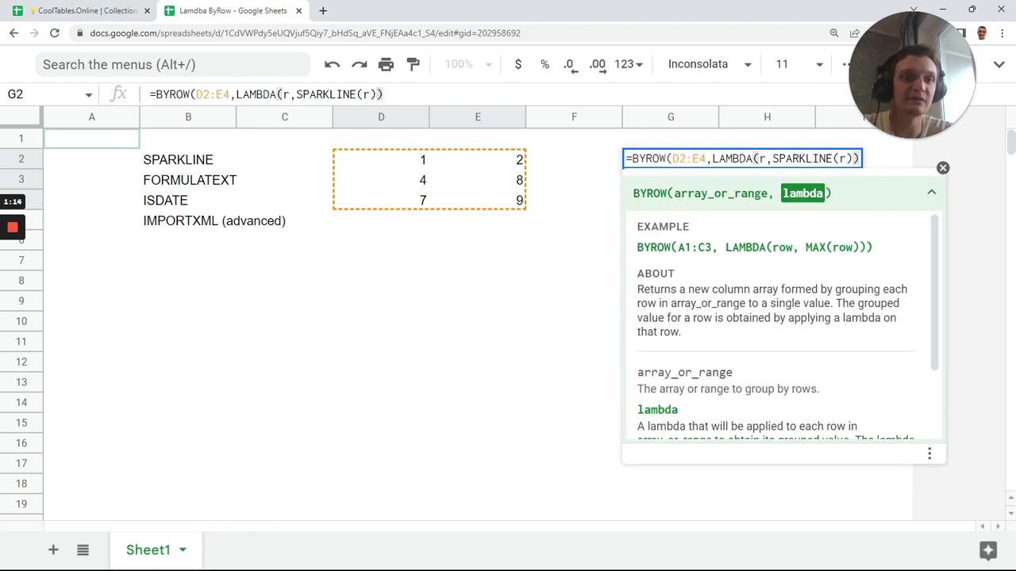
pyautogui.click(762, 158)
pyautogui.click(382, 94)
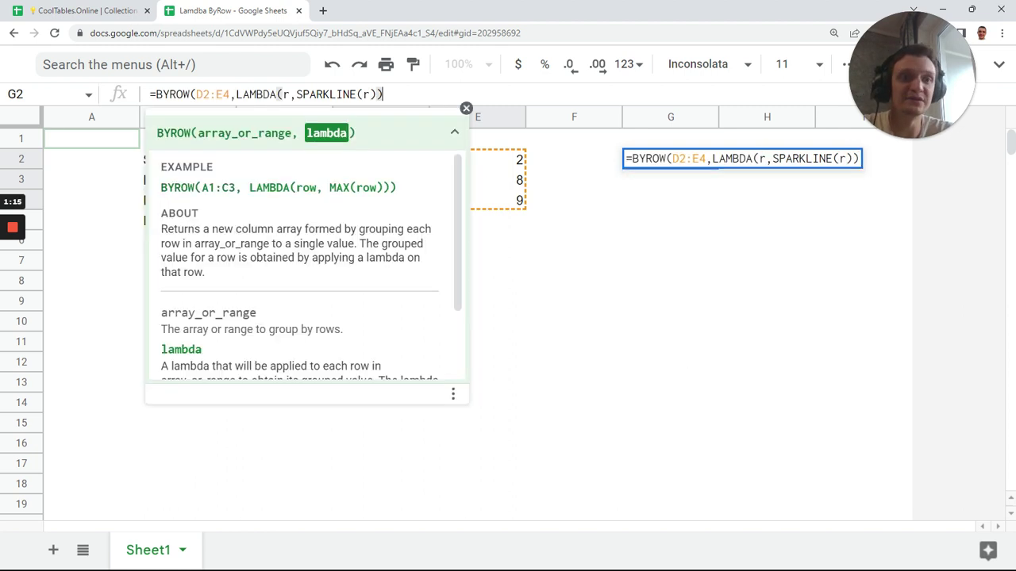
pyautogui.press('Return')
pyautogui.click(670, 158)
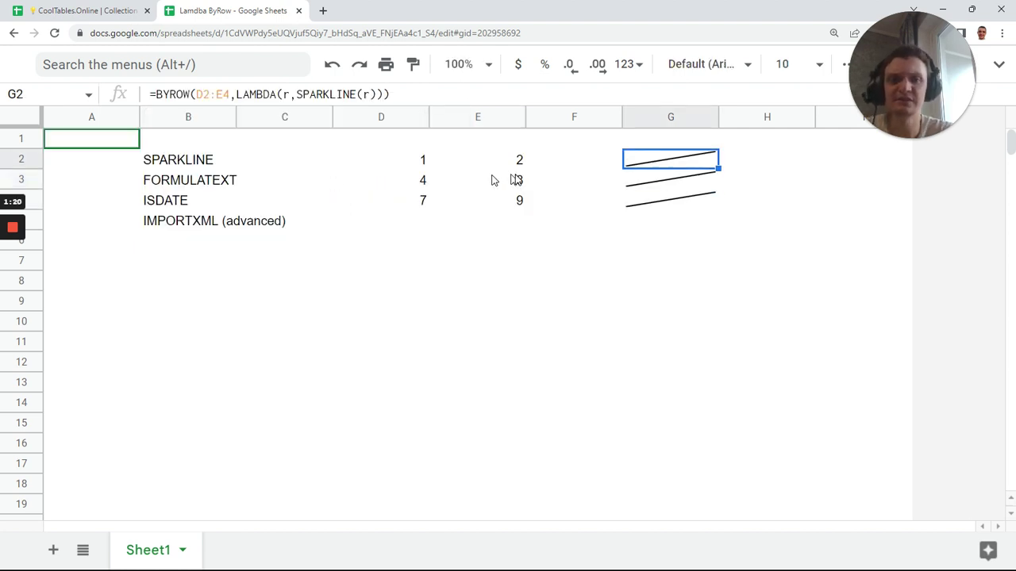
# Insert one column to the left of column E
pyautogui.click(548, 164)
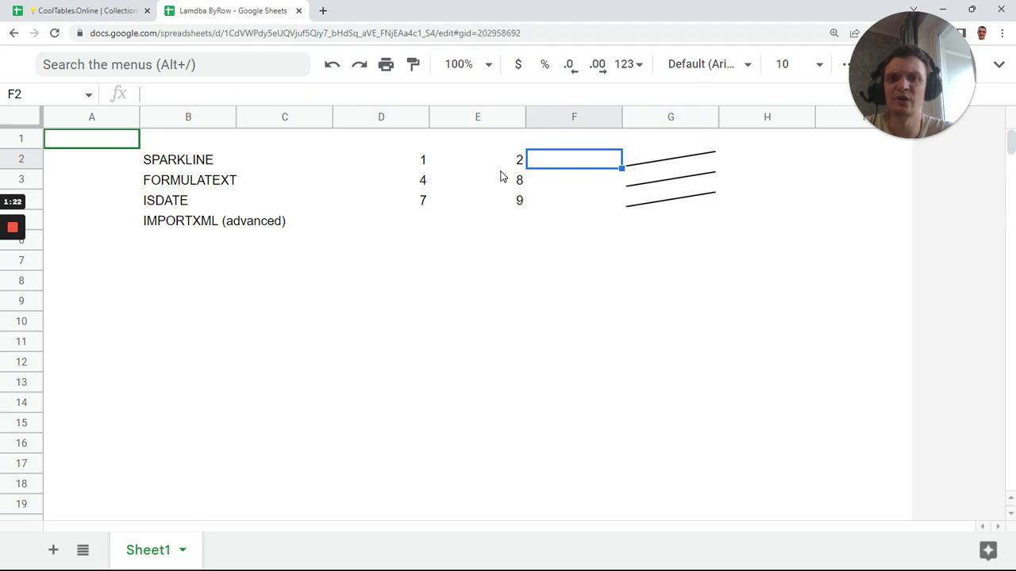
pyautogui.click(501, 121)
pyautogui.rightClick(494, 121)
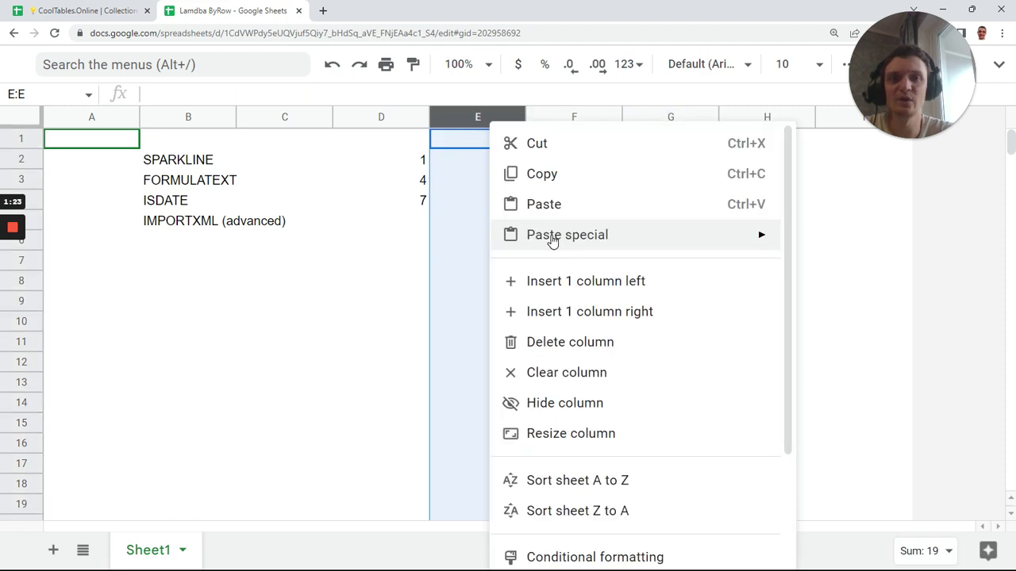
pyautogui.click(555, 278)
# Enter 2, 5 and 8 in cells E2 to E4 of the new column
pyautogui.click(483, 163)
pyautogui.write('2')
pyautogui.press('Return')
pyautogui.write('5')
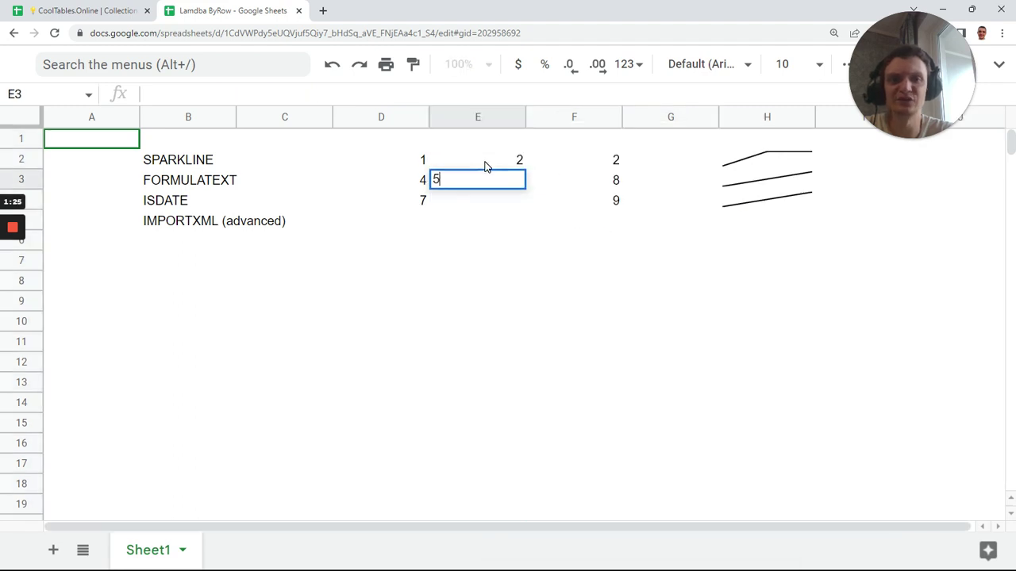
pyautogui.press('Return')
pyautogui.write('8')
pyautogui.press('Tab')
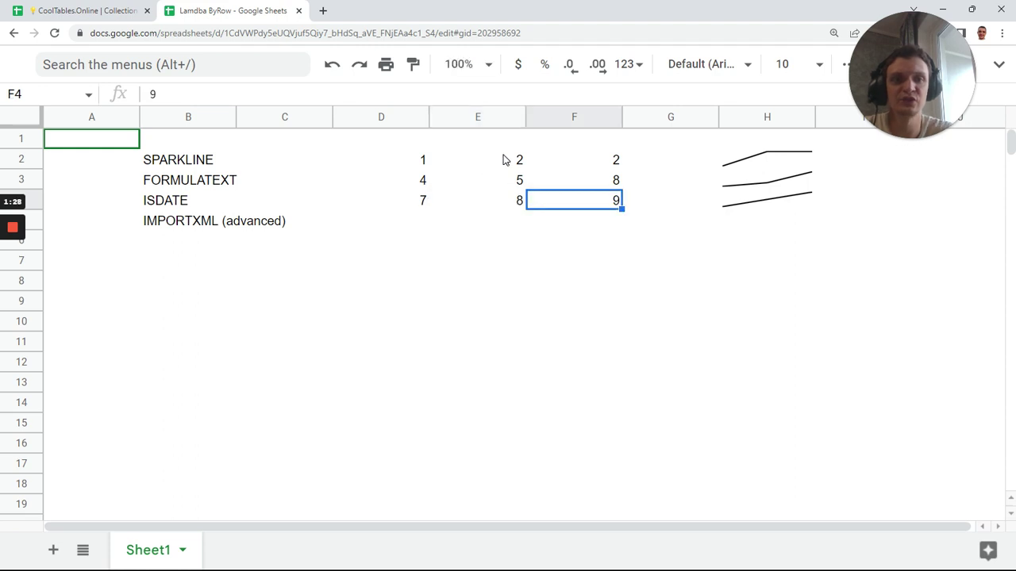
# Add the help example's options {"charttype","bar";"max",50} as the second SPARKLINE argument in H2's formula
pyautogui.click(744, 163)
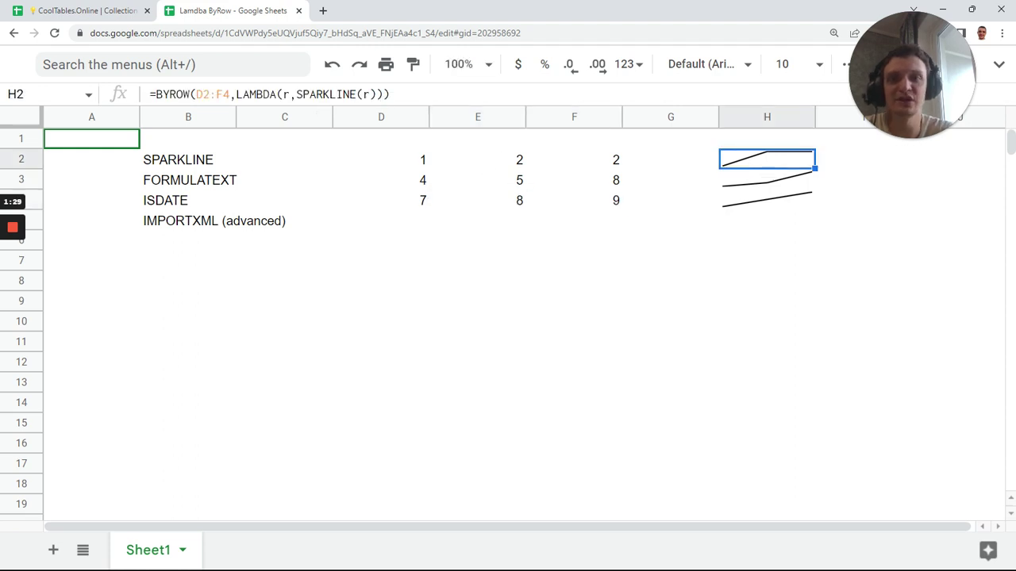
pyautogui.press('Return')
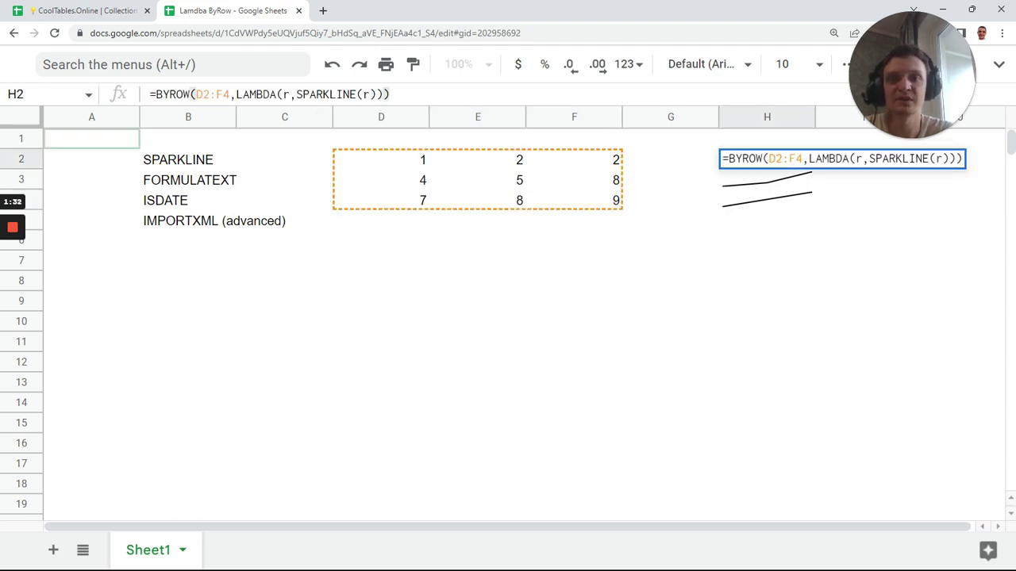
pyautogui.click(363, 94)
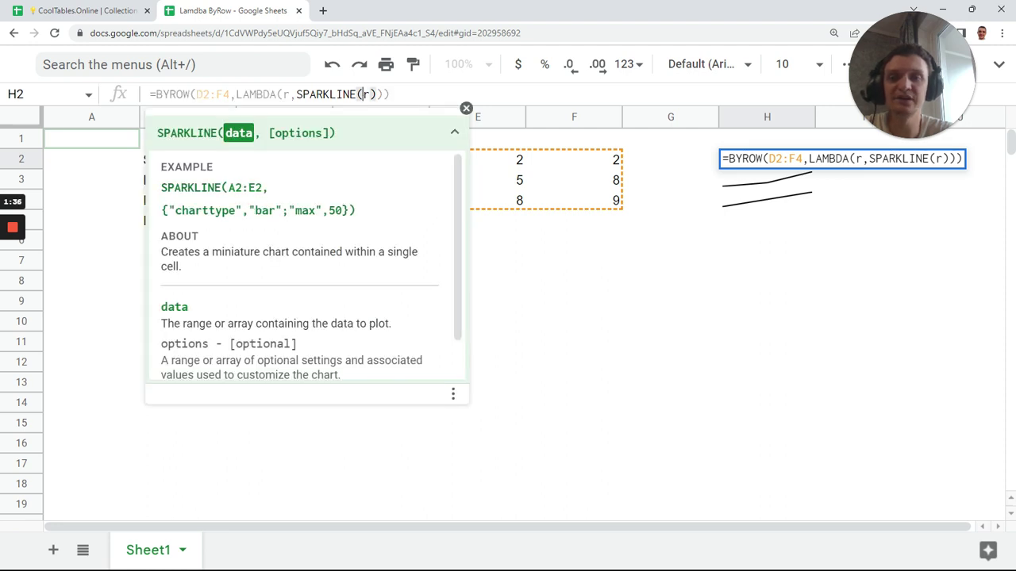
pyautogui.moveTo(162, 211); pyautogui.dragTo(392, 213)
pyautogui.hotkey('ctrl', 'c')
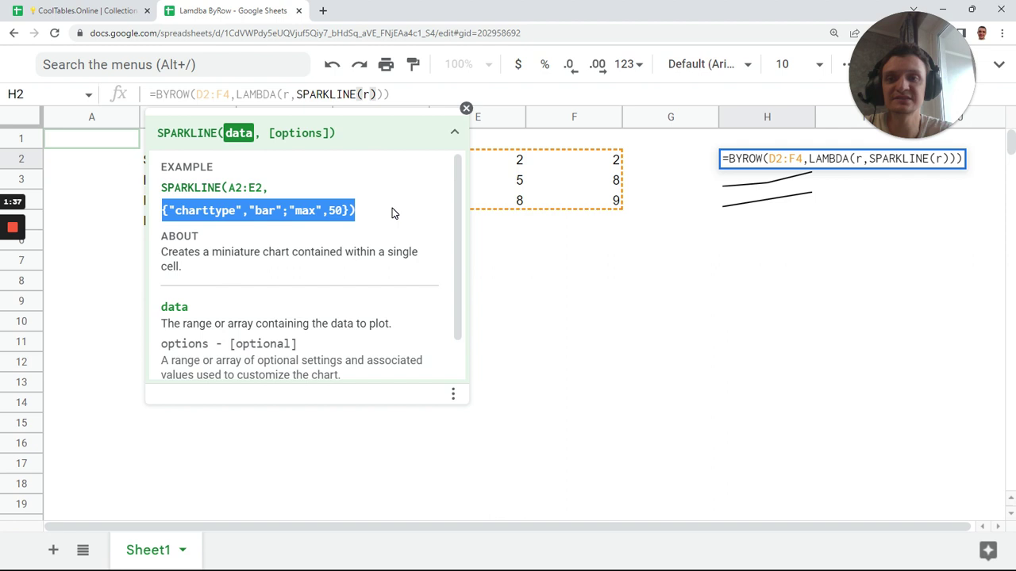
pyautogui.click(392, 212)
pyautogui.write(',')
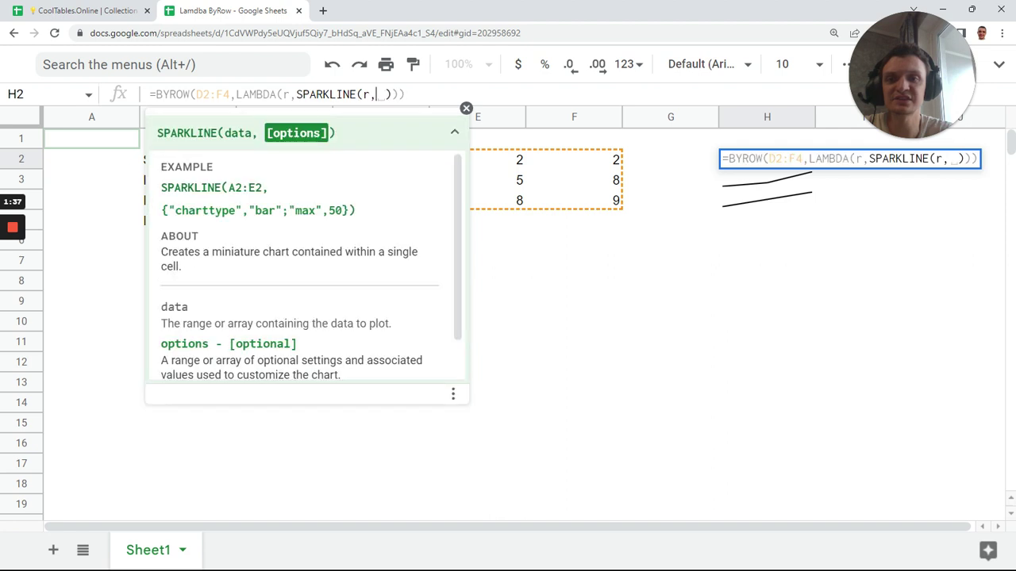
pyautogui.hotkey('ctrl', 'v')
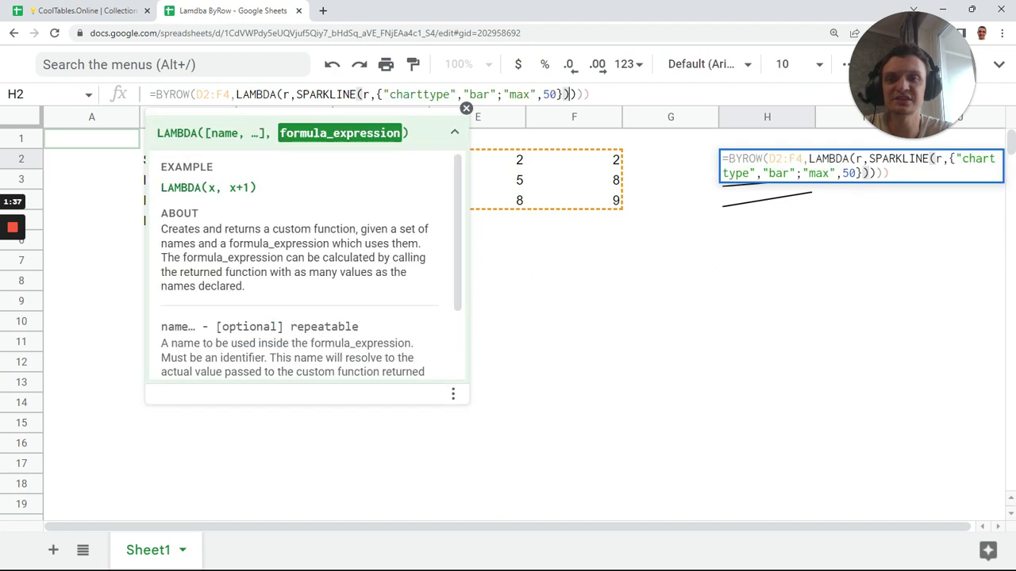
# Remove the max option from the SPARKLINE options and set the chart type to "columns"
pyautogui.hotkey('ctrl', 'shift', 'Left')
pyautogui.hotkey('ctrl', 'shift', 'Left')
pyautogui.press('BackSpace')
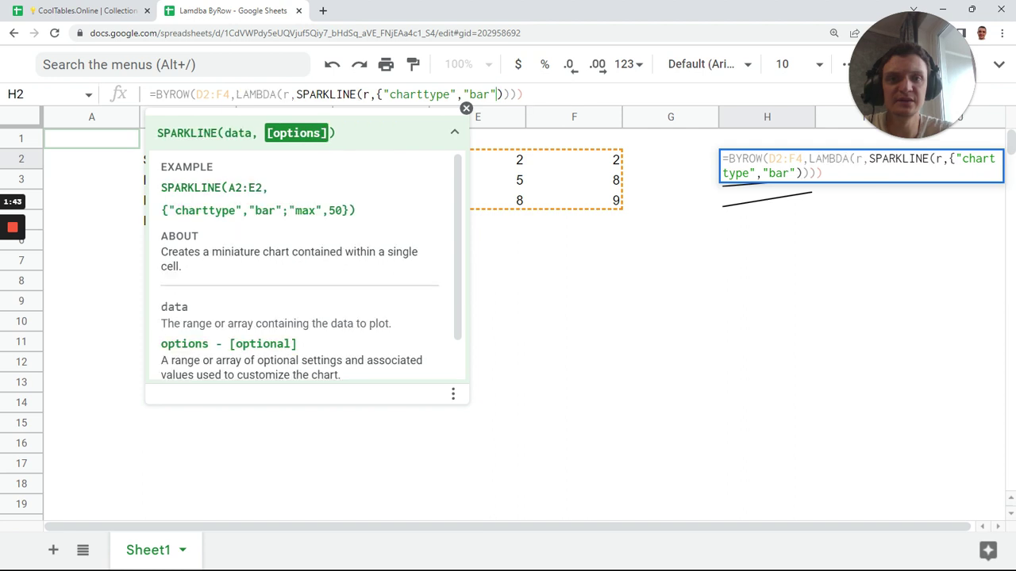
pyautogui.hotkey('ctrl', 'shift', 'Left')
pyautogui.write('columns')
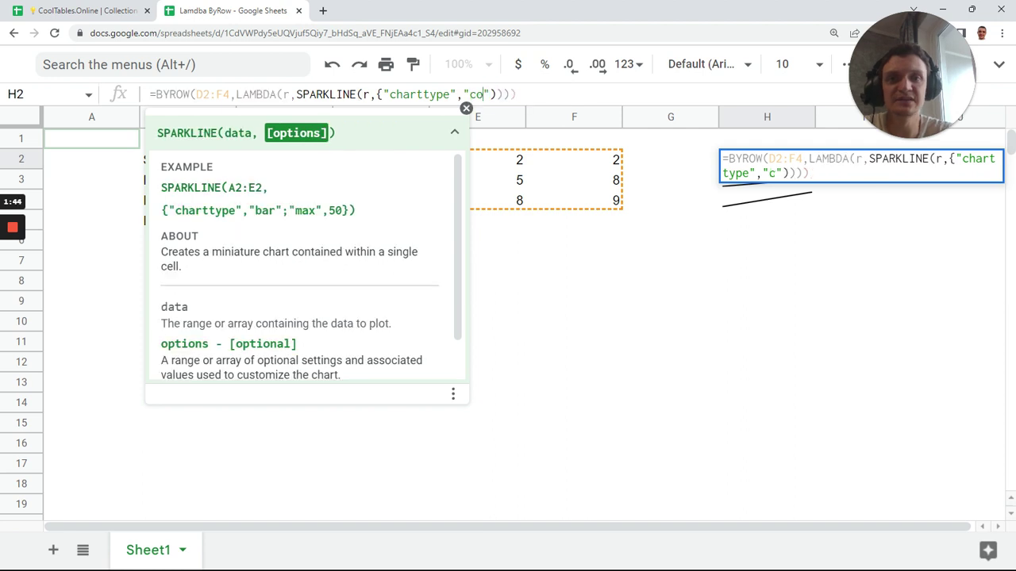
# Correct the formula's closing brackets, end the options array with a curly brace, and enter the formula in H2
pyautogui.press('Right')
pyautogui.press('Right')
pyautogui.press('Right')
pyautogui.press('Right')
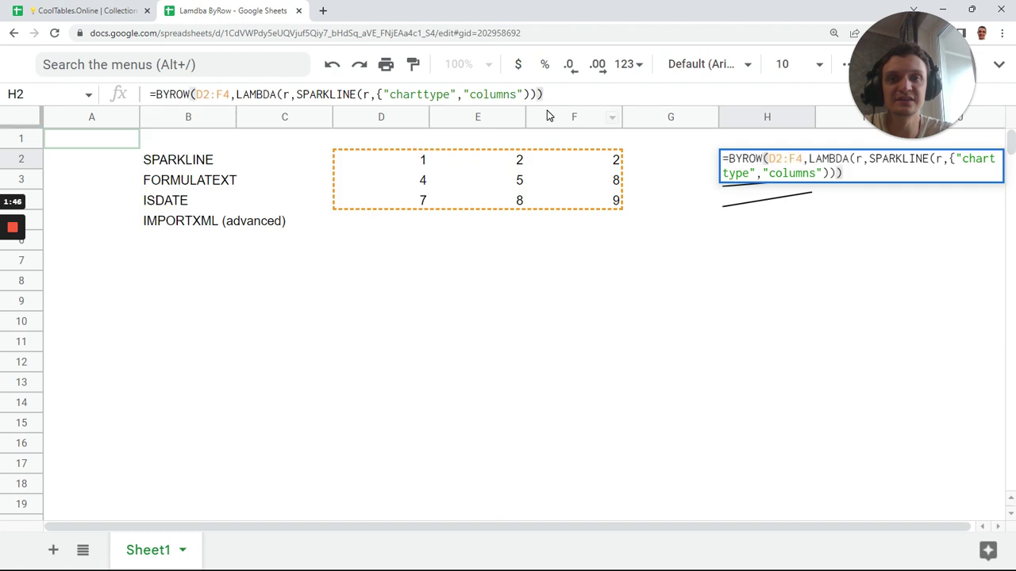
pyautogui.press('Left')
pyautogui.press('Left')
pyautogui.press('Left')
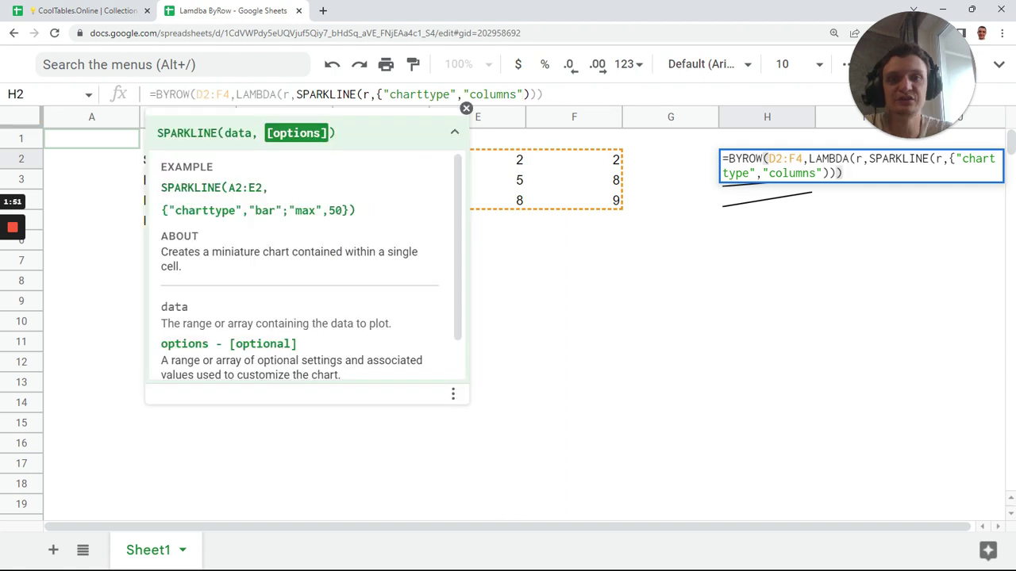
pyautogui.write('}')
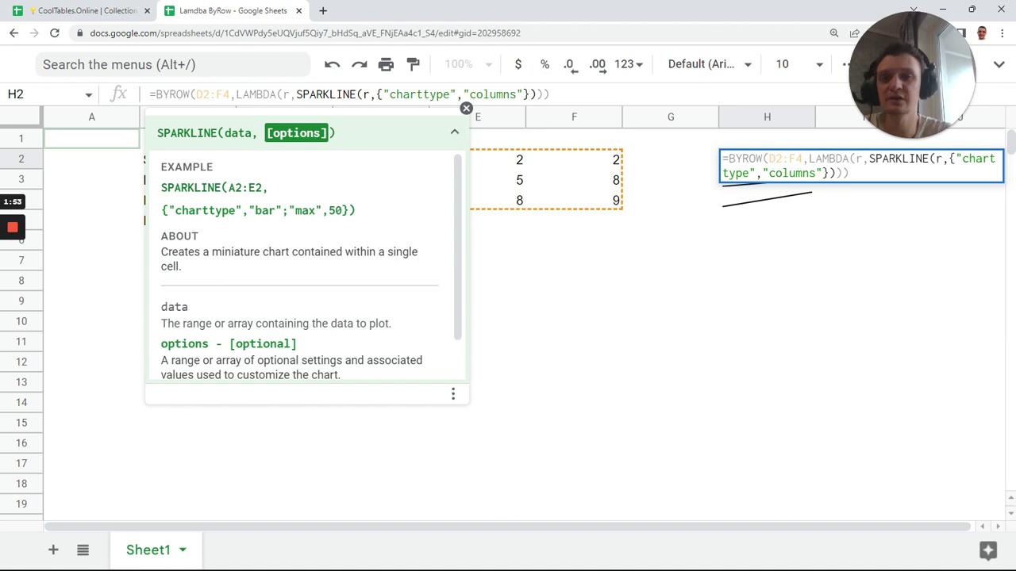
pyautogui.press('End')
pyautogui.press('Return')
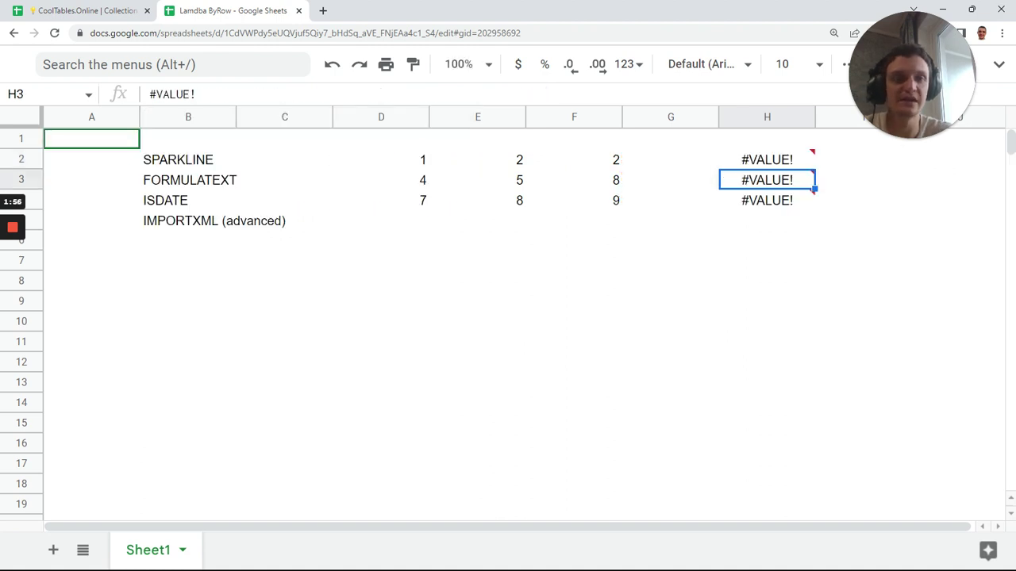
# Check the error details in column H and correct the chart type in H2's formula to "column"
pyautogui.click(766, 159)
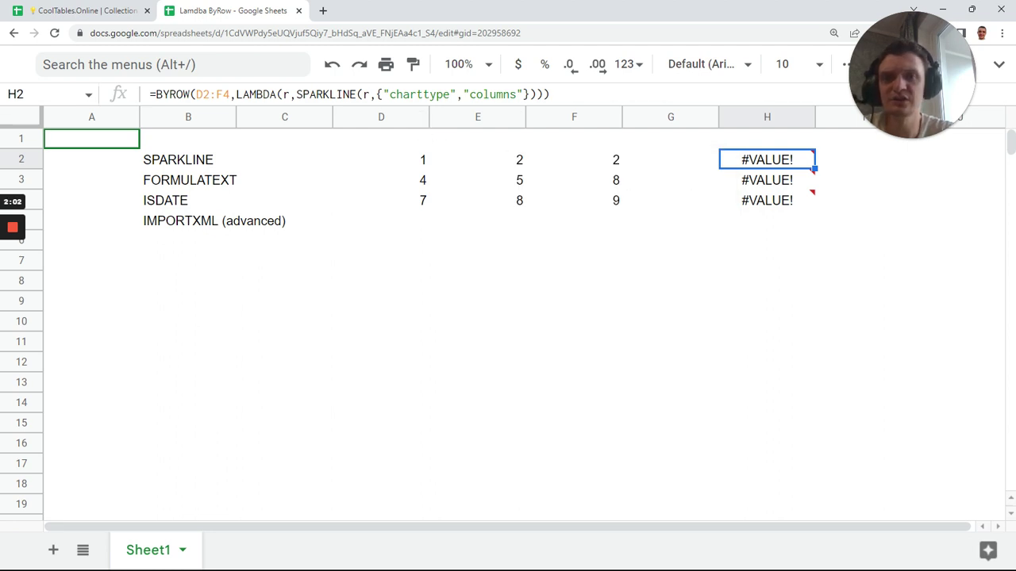
pyautogui.click(789, 183)
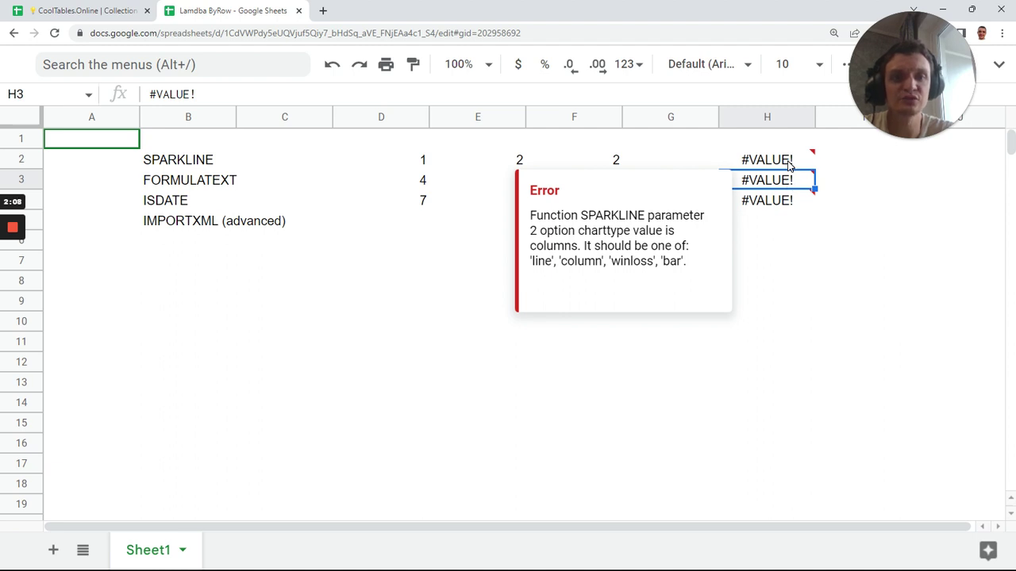
pyautogui.click(787, 162)
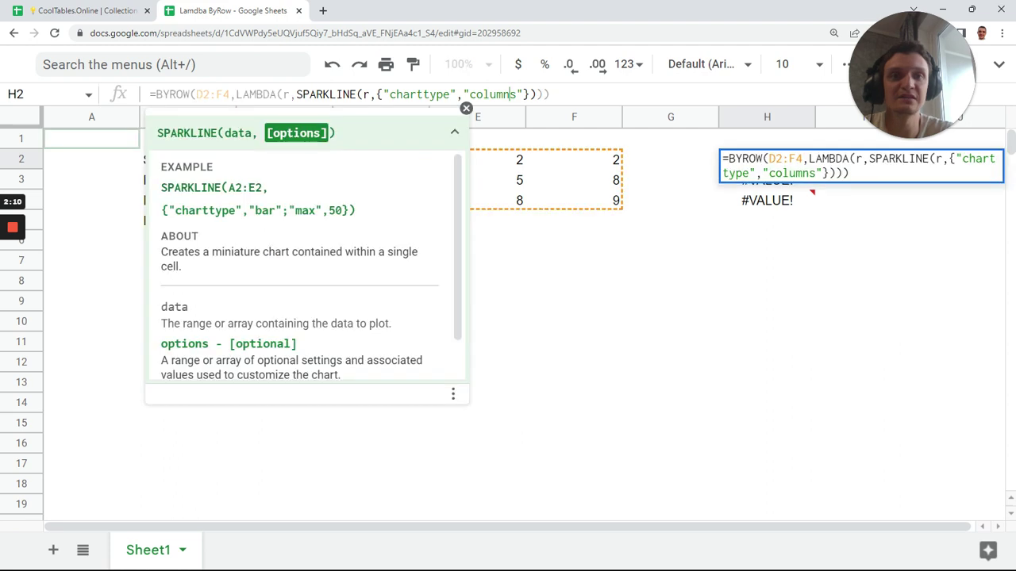
pyautogui.press('Delete')
pyautogui.press('Return')
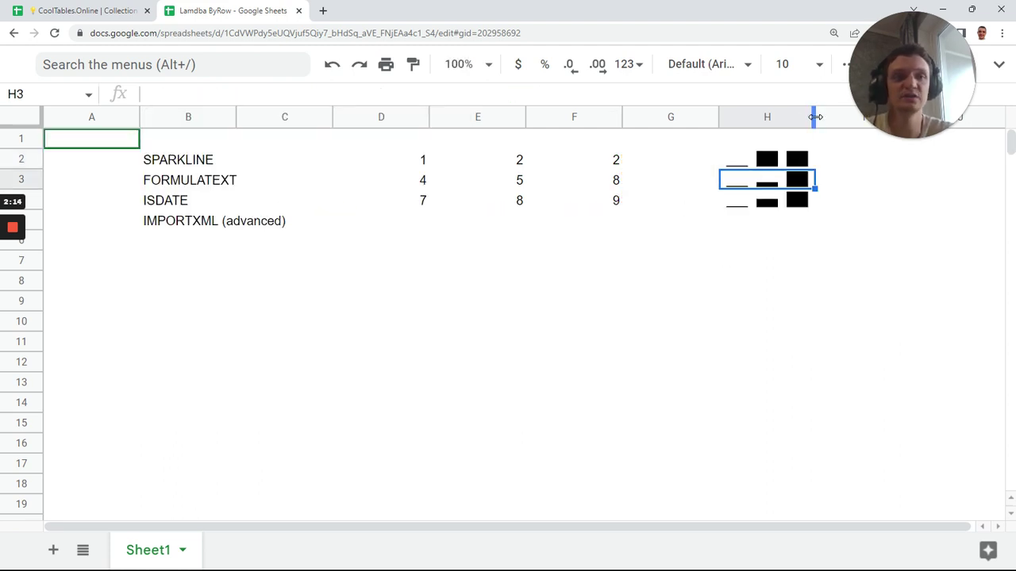
# Narrow column H to about half its width to make the column sparklines more compact
pyautogui.click(800, 118)
pyautogui.moveTo(811, 119); pyautogui.dragTo(763, 119)
pyautogui.click(750, 219)
pyautogui.click(745, 182)
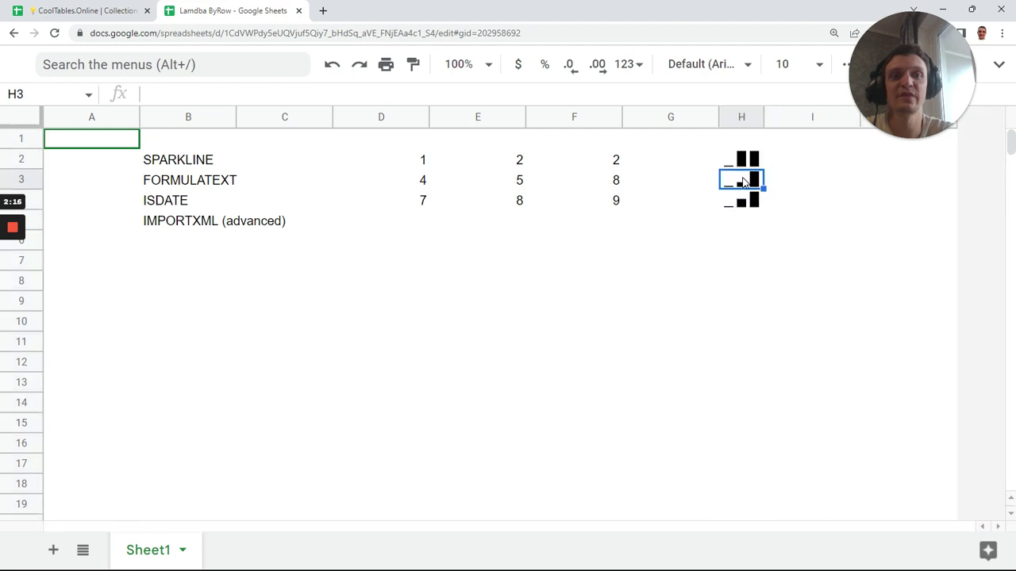
# Clear all contents of columns D through H, including the sample numbers and the column sparklines
pyautogui.click(737, 221)
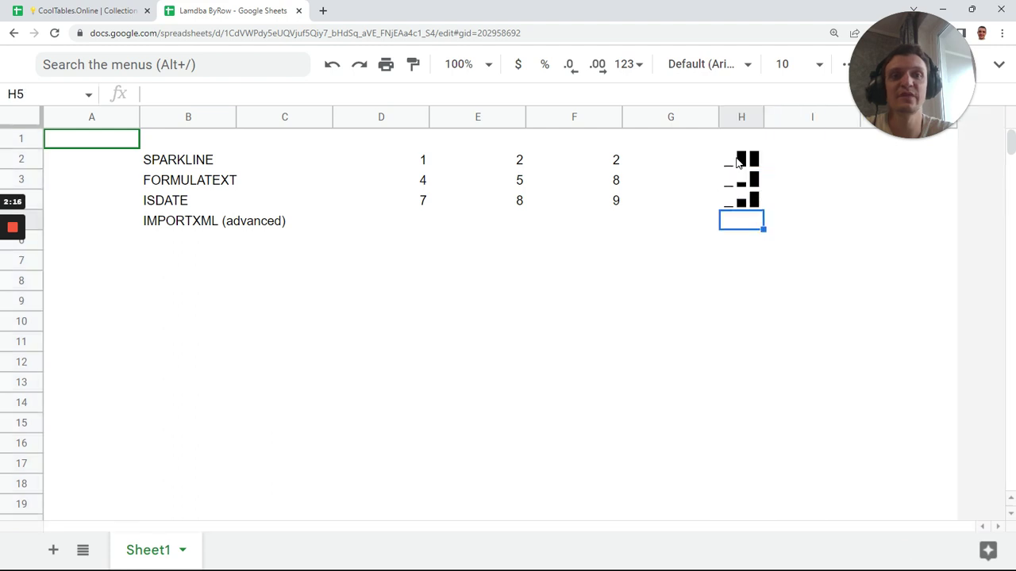
pyautogui.click(738, 163)
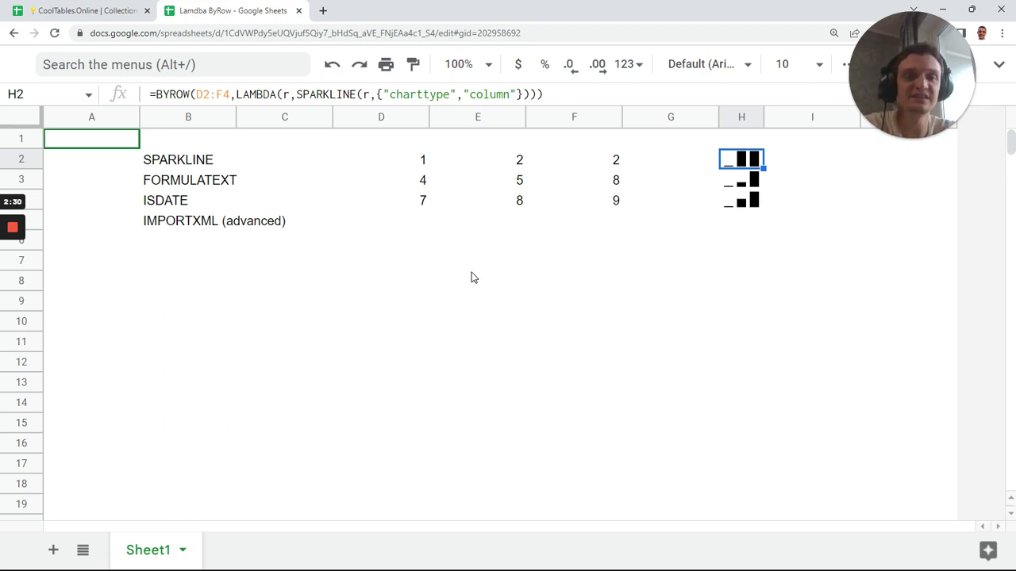
pyautogui.click(173, 187)
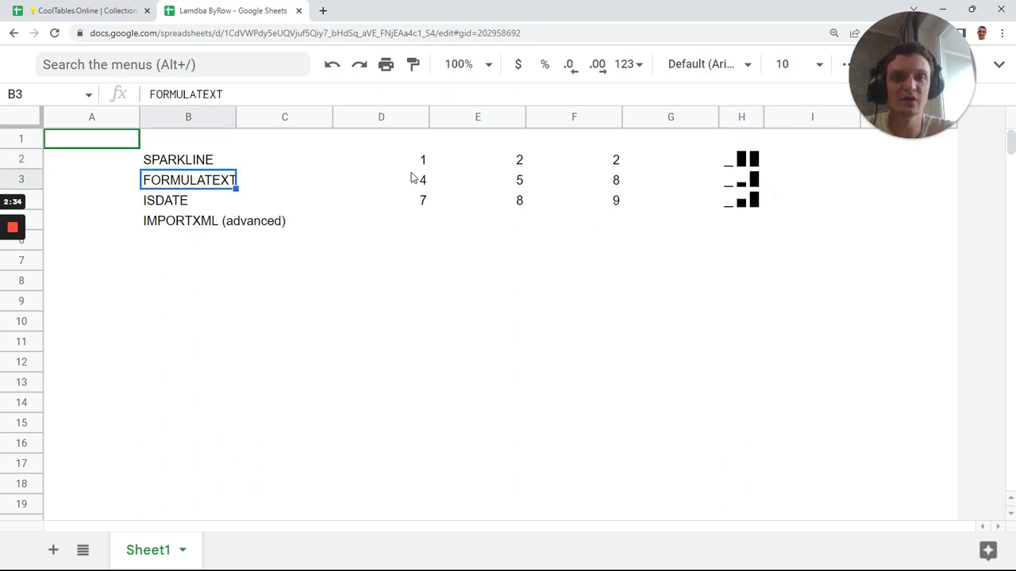
pyautogui.moveTo(743, 121); pyautogui.dragTo(424, 153)
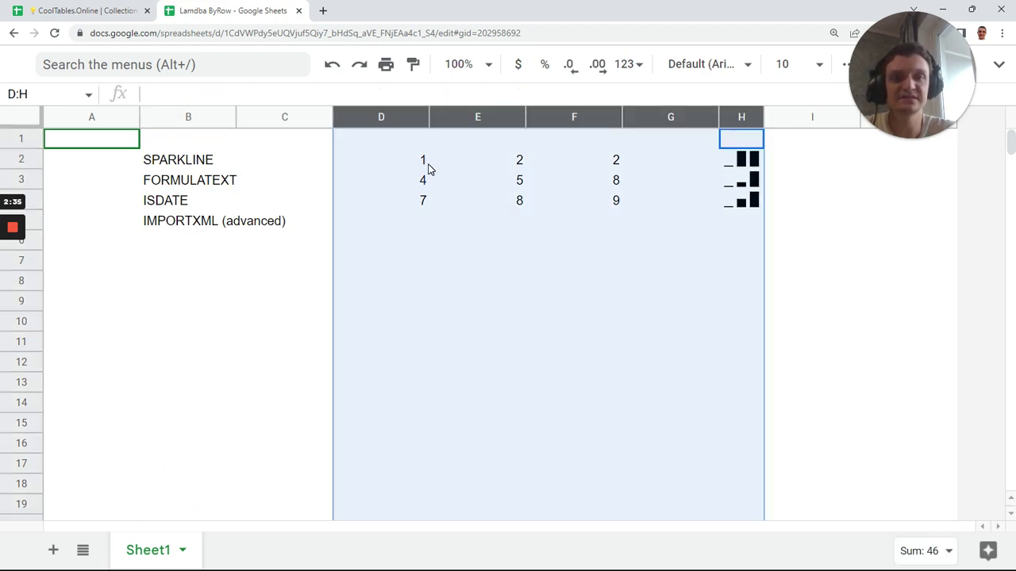
pyautogui.press('Delete')
# Enter the sample formulas =555/55 in D2 and =1+2 in D3
pyautogui.click(411, 167)
pyautogui.write('=555')
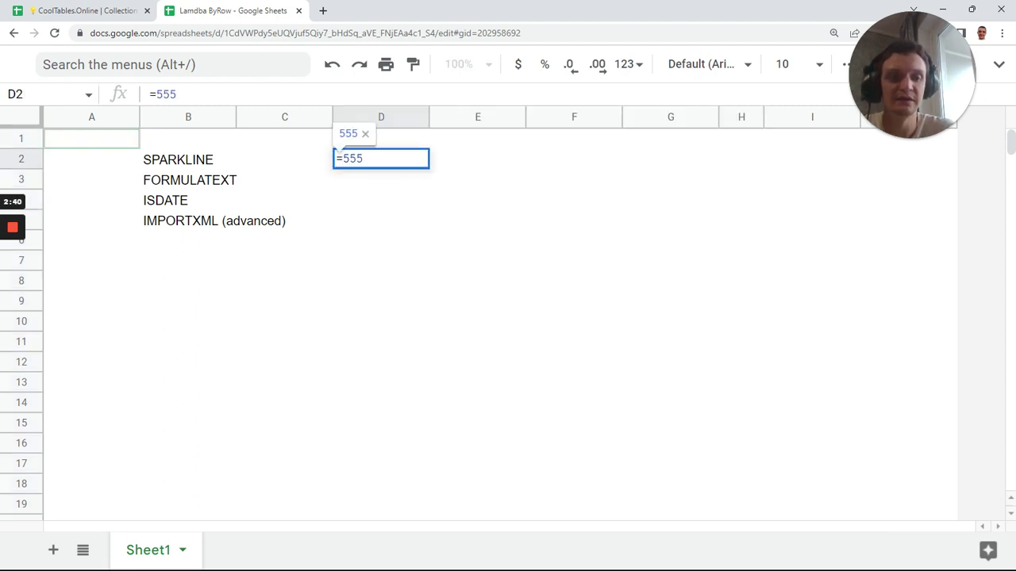
pyautogui.write('/55')
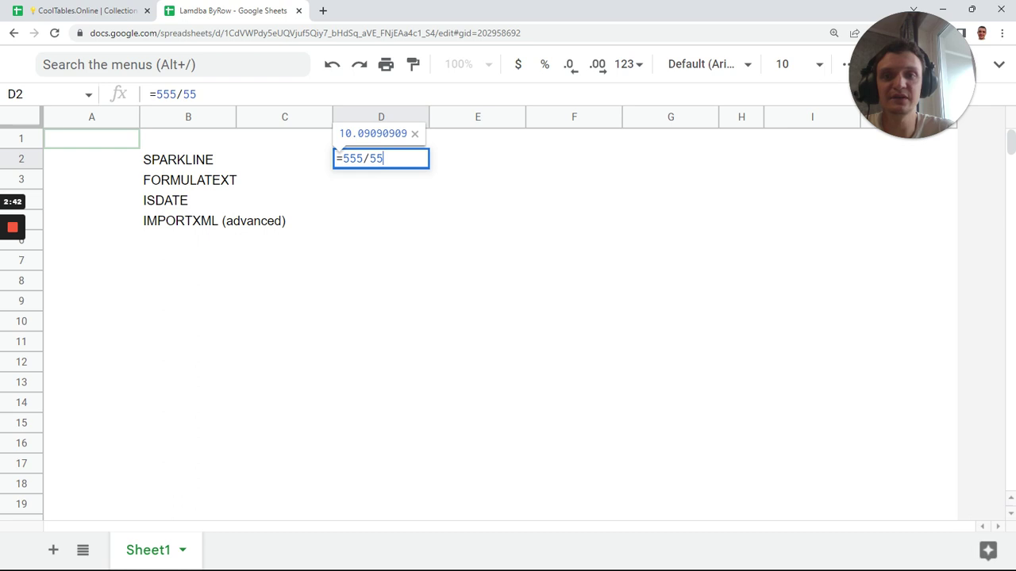
pyautogui.press('Return')
pyautogui.write('=')
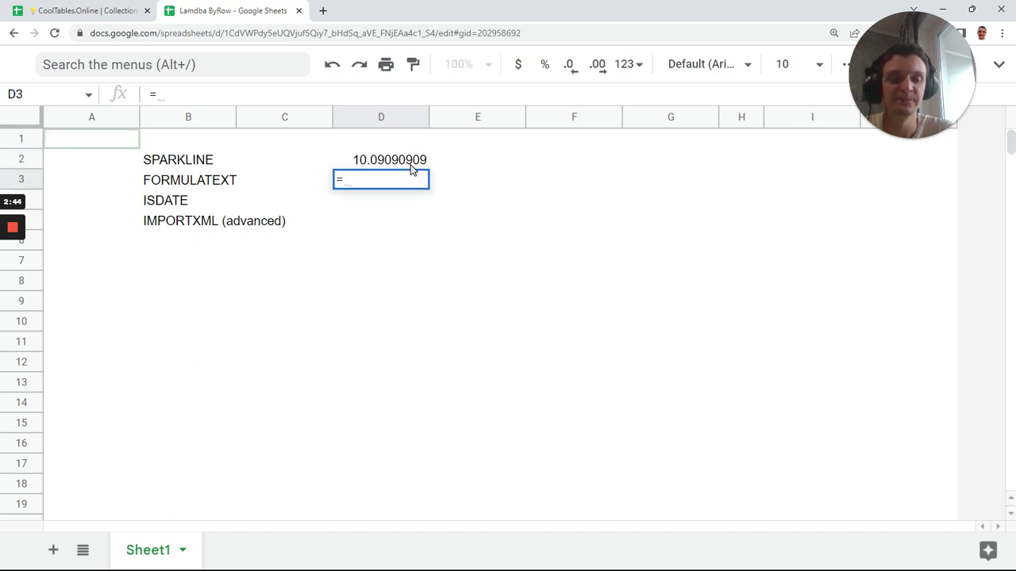
pyautogui.write('1+2')
pyautogui.press('Return')
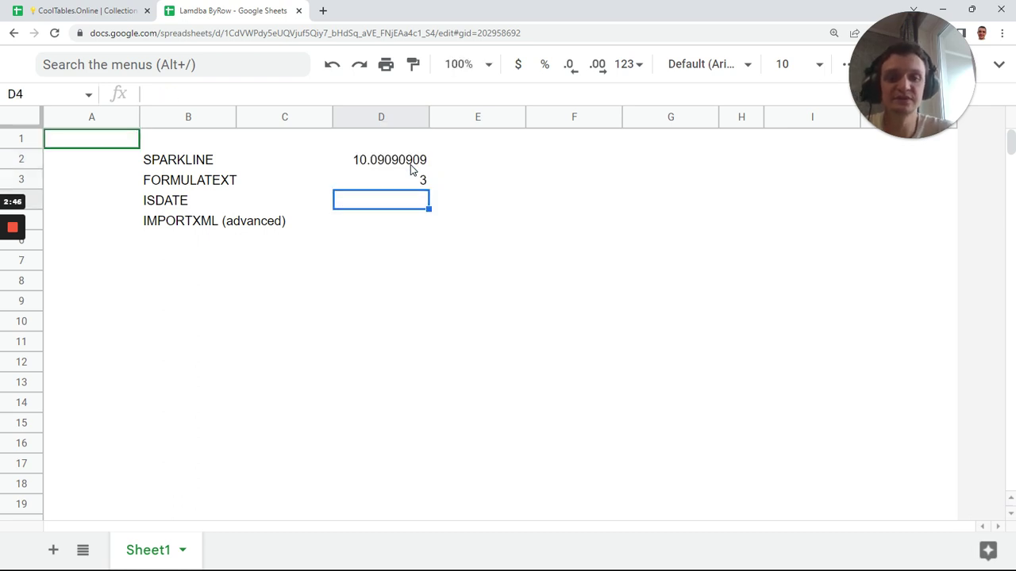
# Enter the sample formula =ISDATE(1) in D4
pyautogui.write('=')
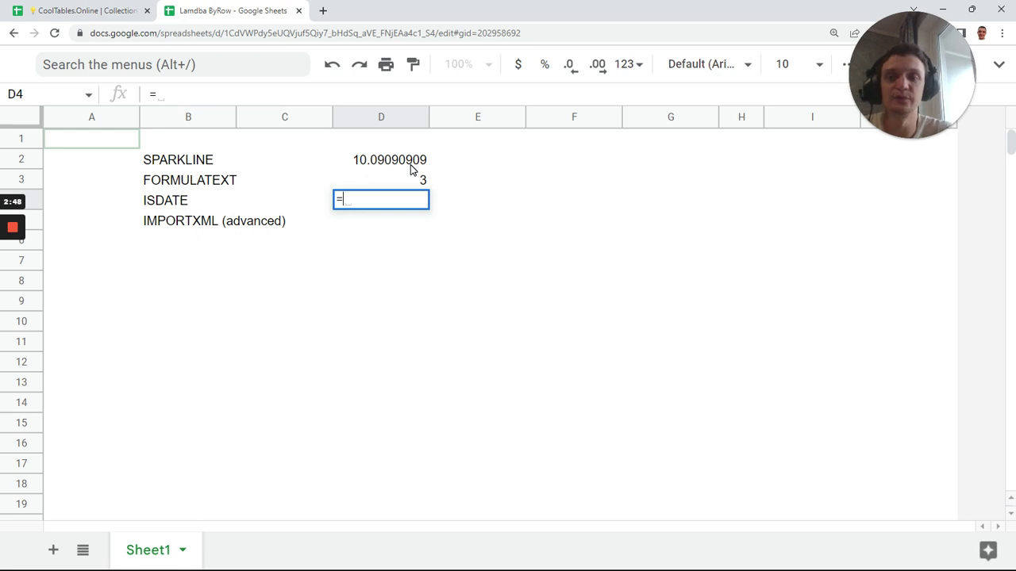
pyautogui.write('ISdat')
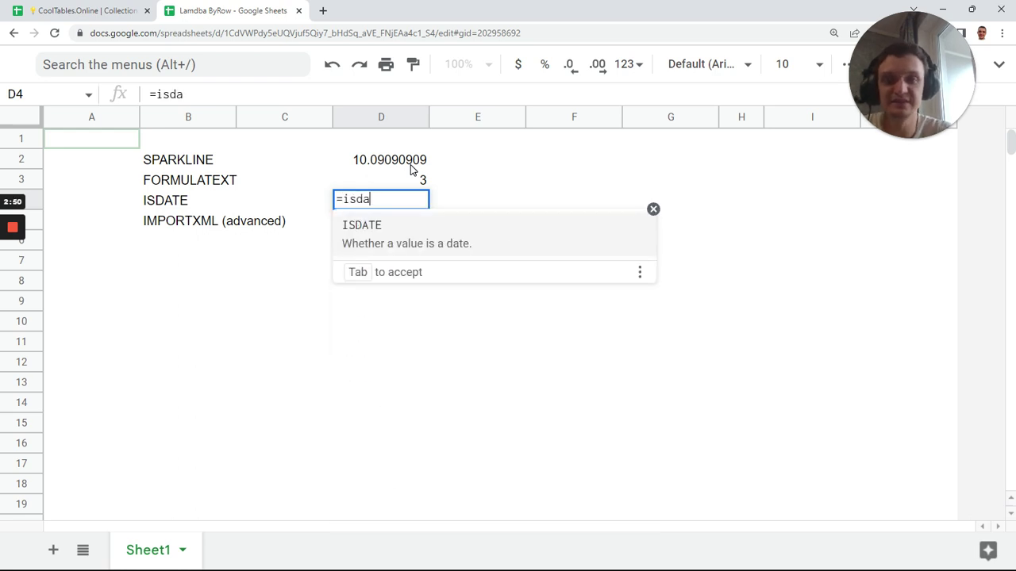
pyautogui.press('Tab')
pyautogui.write(')')
pyautogui.press('Return')
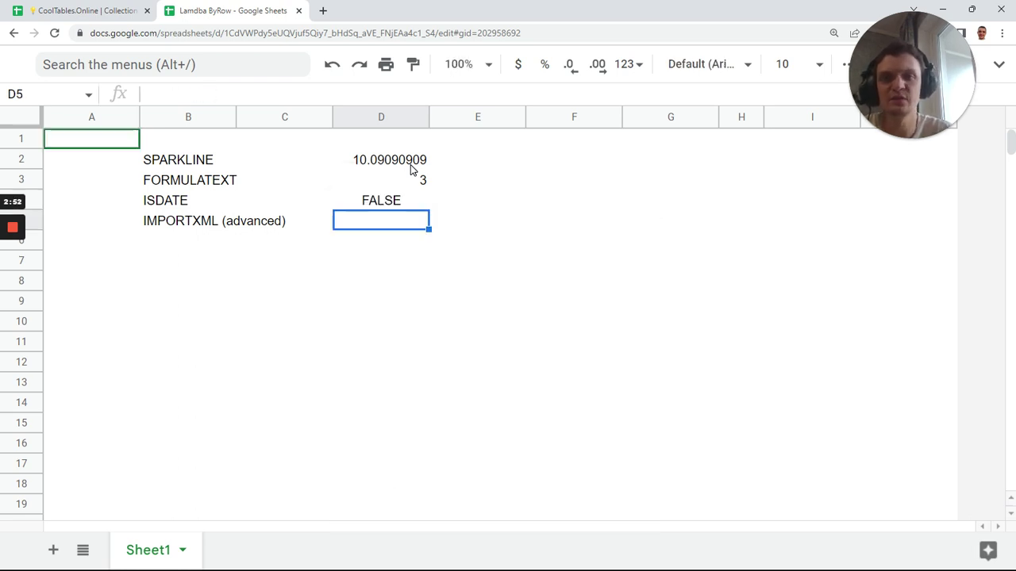
# Try to list the formulas of D2:D4 by entering =ARRAYFORMULA(FORMULATEXT(D2:D4)) in E2
pyautogui.click(494, 164)
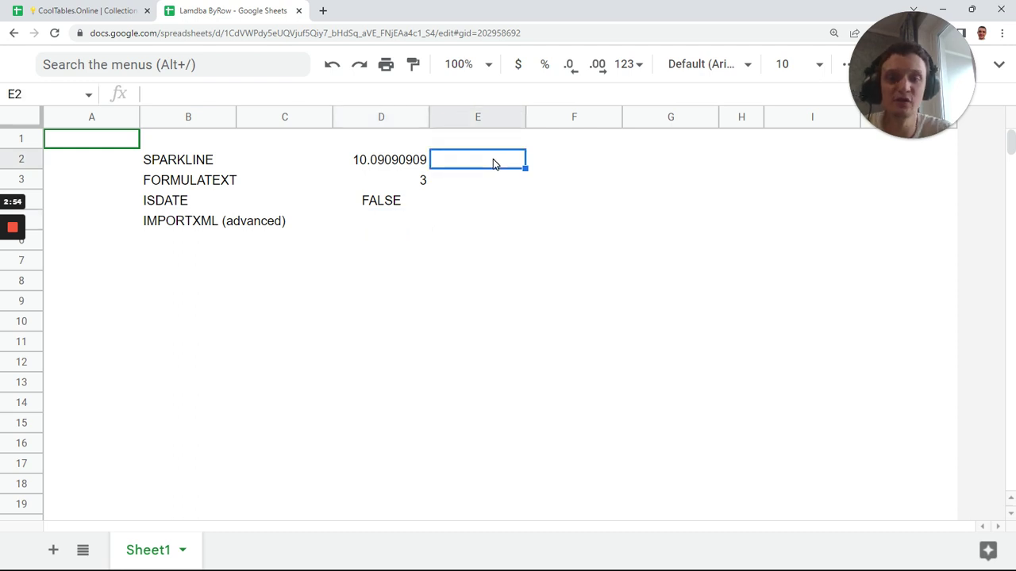
pyautogui.write('=')
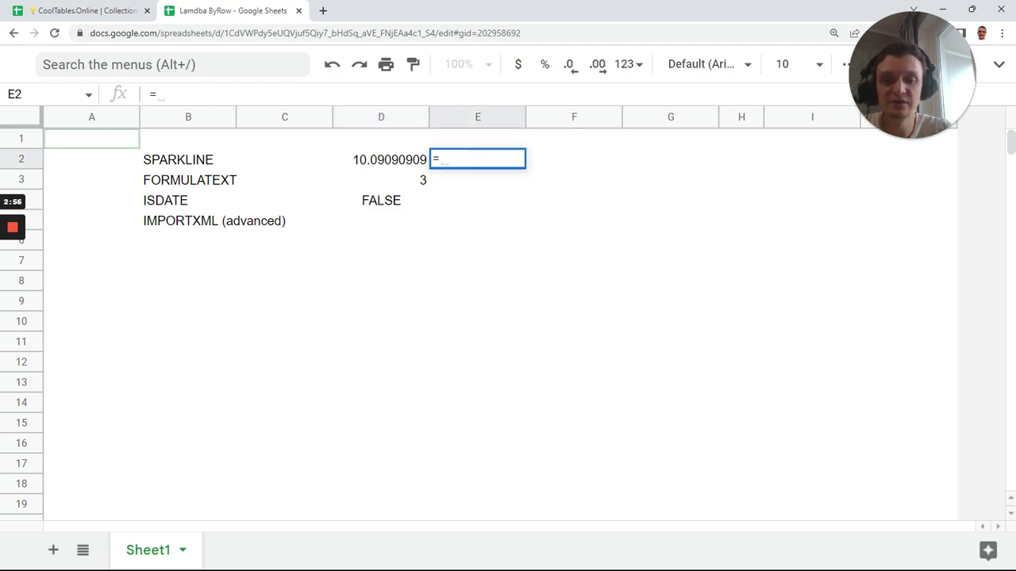
pyautogui.write('arr')
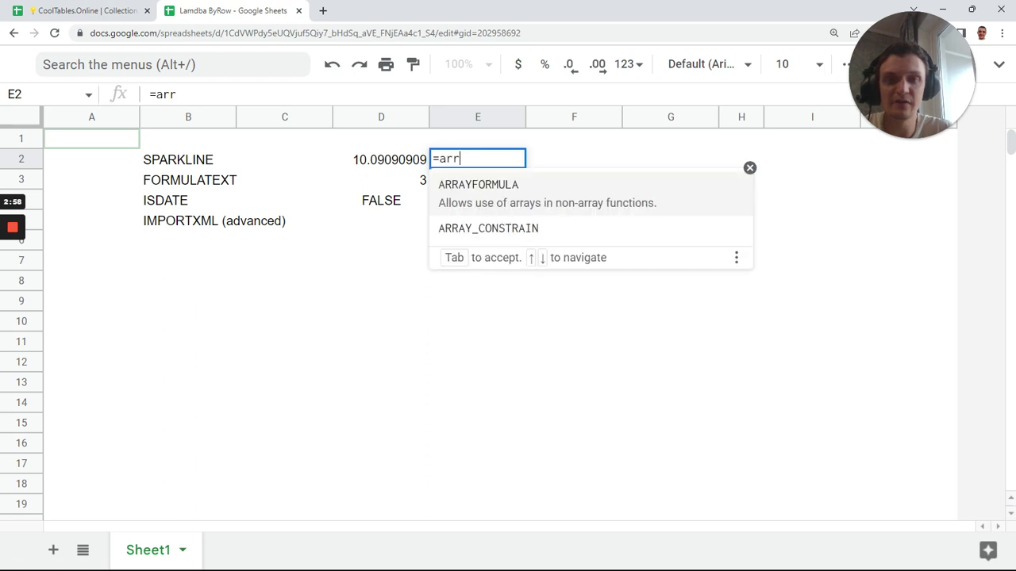
pyautogui.press('Tab')
pyautogui.write('fo')
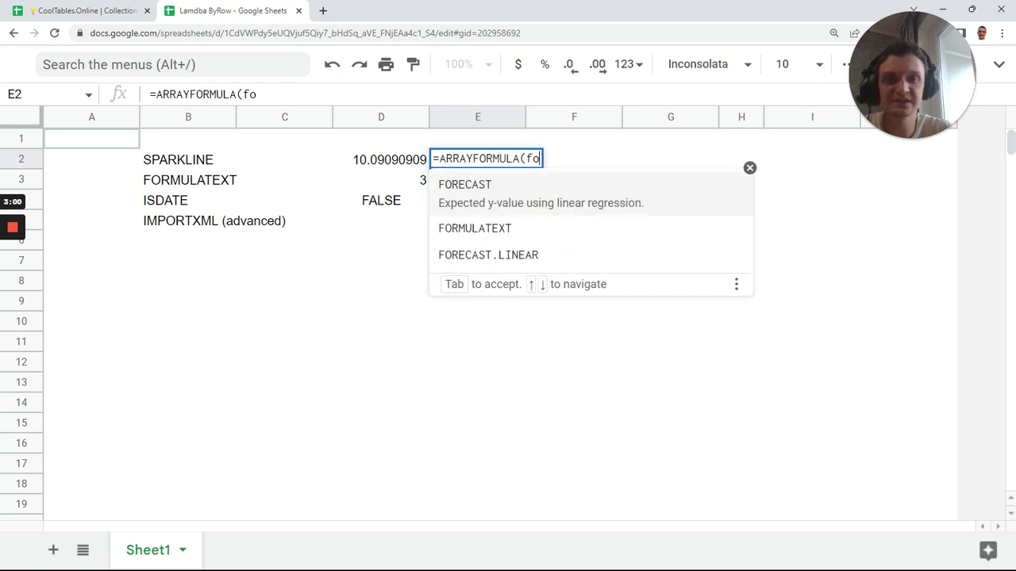
pyautogui.click(538, 225)
pyautogui.moveTo(379, 158); pyautogui.dragTo(381, 208)
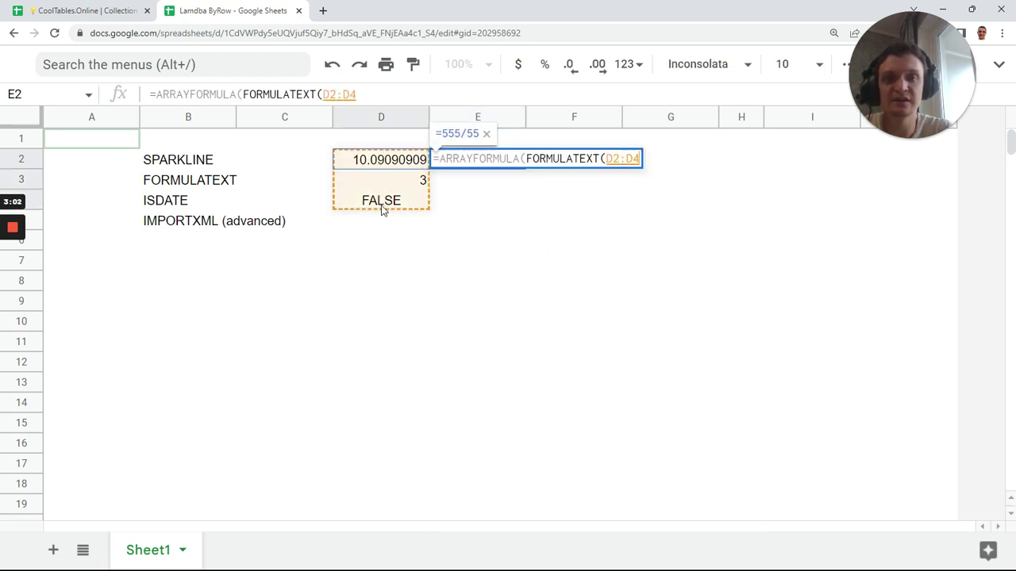
pyautogui.press('Tab')
pyautogui.click(477, 168)
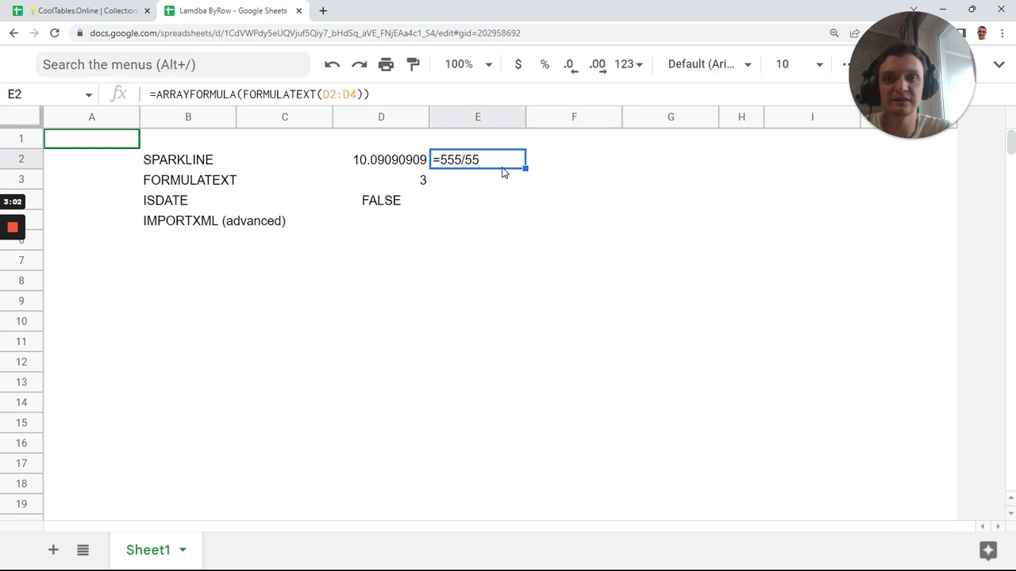
# Try changing D2's formula to =555/55+1 and undo the edit
pyautogui.click(368, 166)
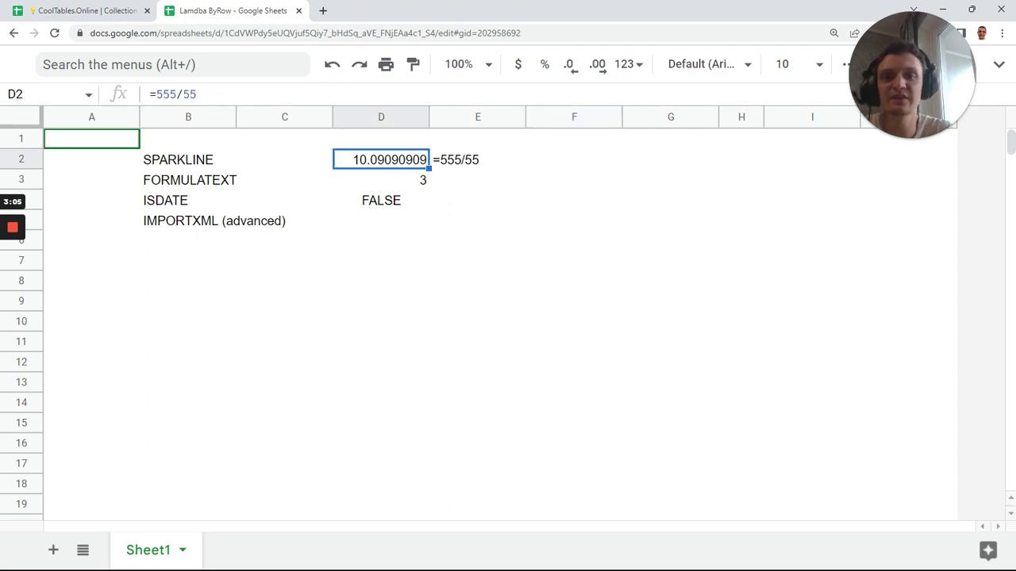
pyautogui.click(196, 93)
pyautogui.write('+1')
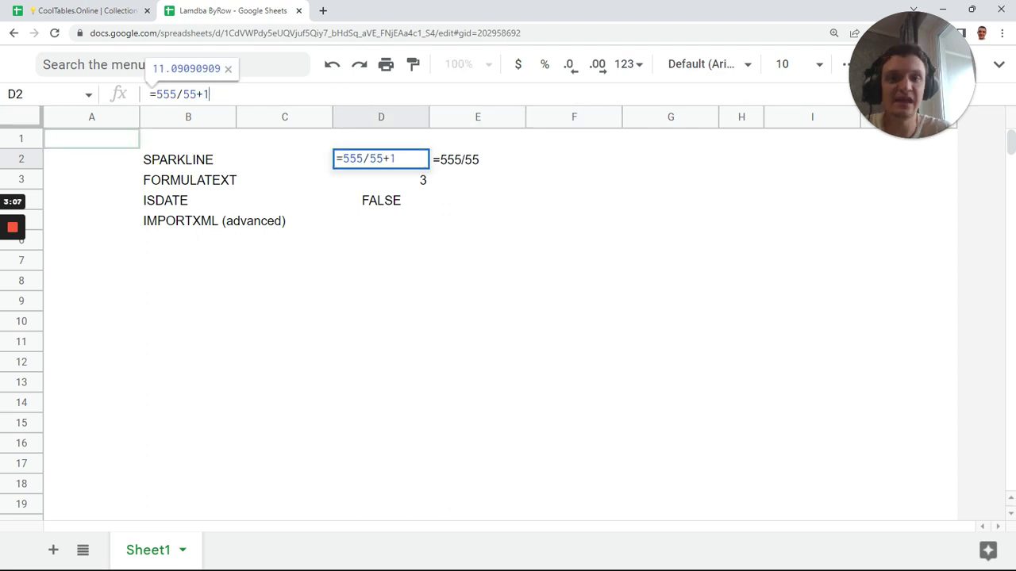
pyautogui.press('Tab')
pyautogui.hotkey('ctrl', 'z')
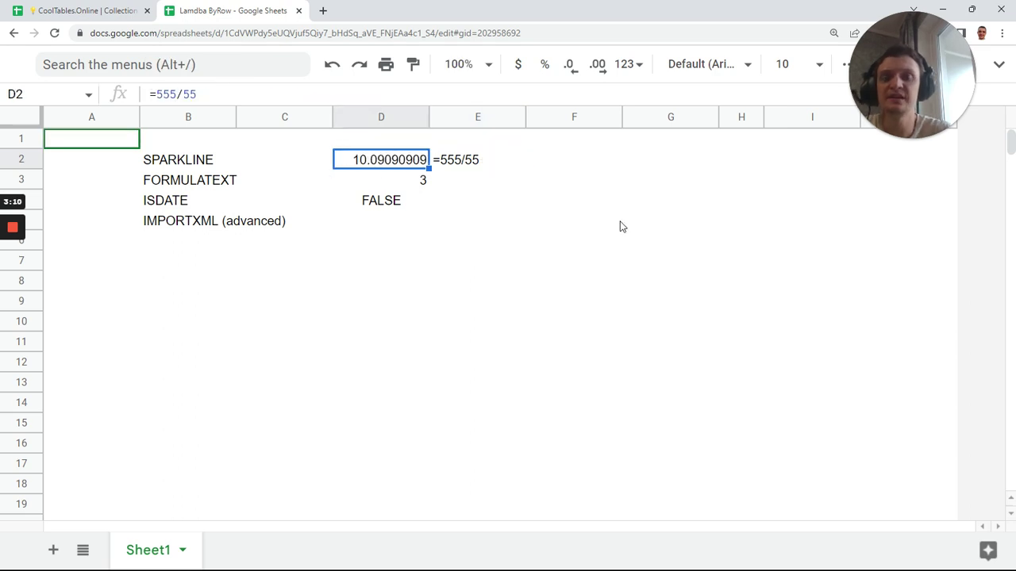
# Delete the array formula from E2 and start a BYROW formula there with D2:D4 as its range
pyautogui.click(476, 165)
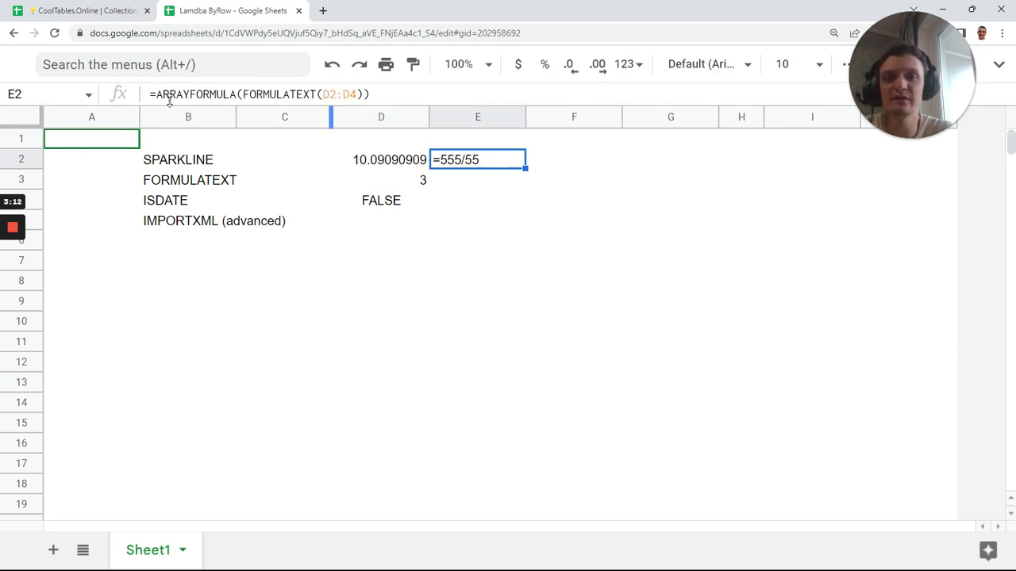
pyautogui.press('Delete')
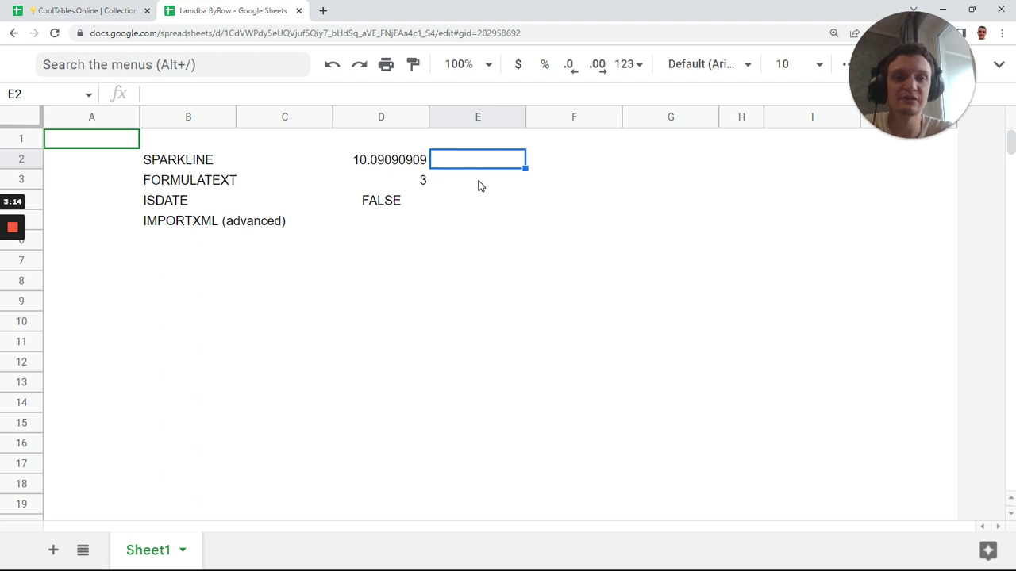
pyautogui.write('=by')
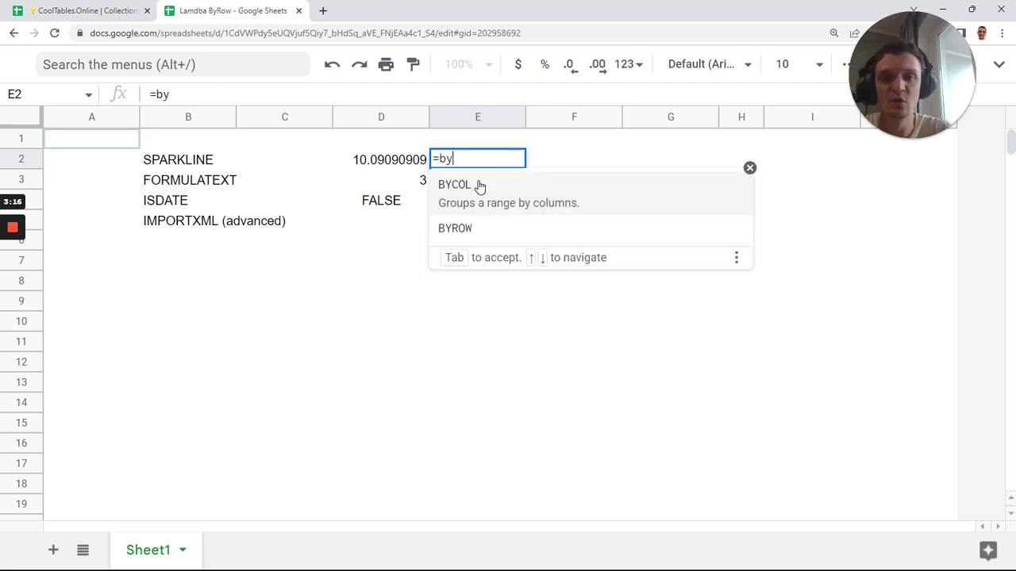
pyautogui.press('Down')
pyautogui.press('Tab')
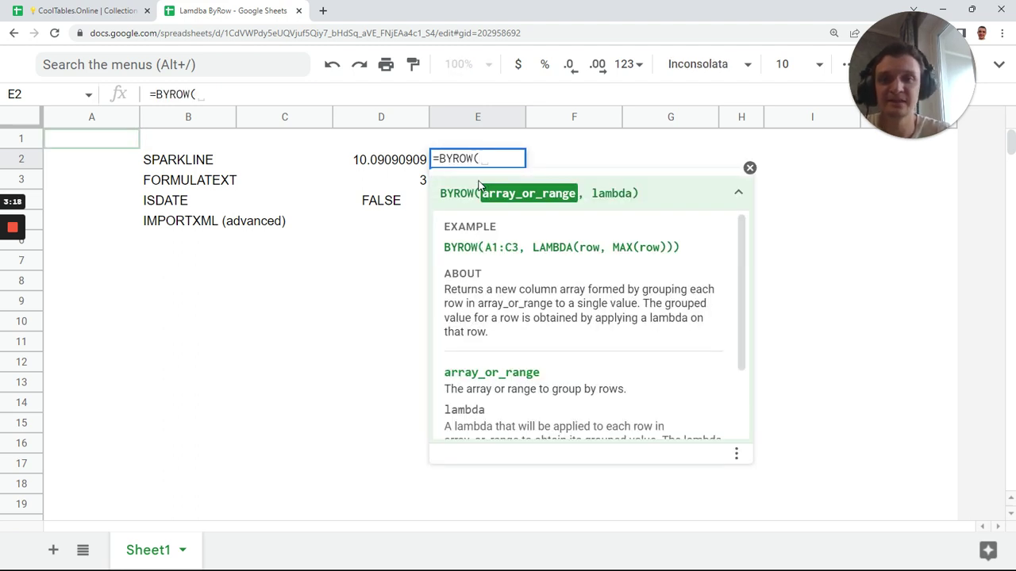
pyautogui.moveTo(396, 159); pyautogui.dragTo(399, 200)
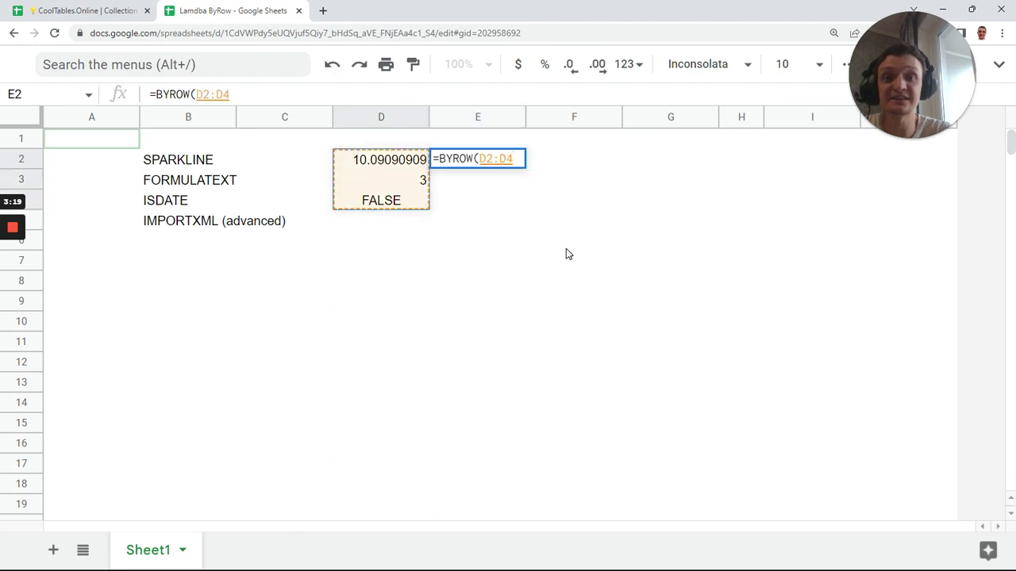
pyautogui.write(',')
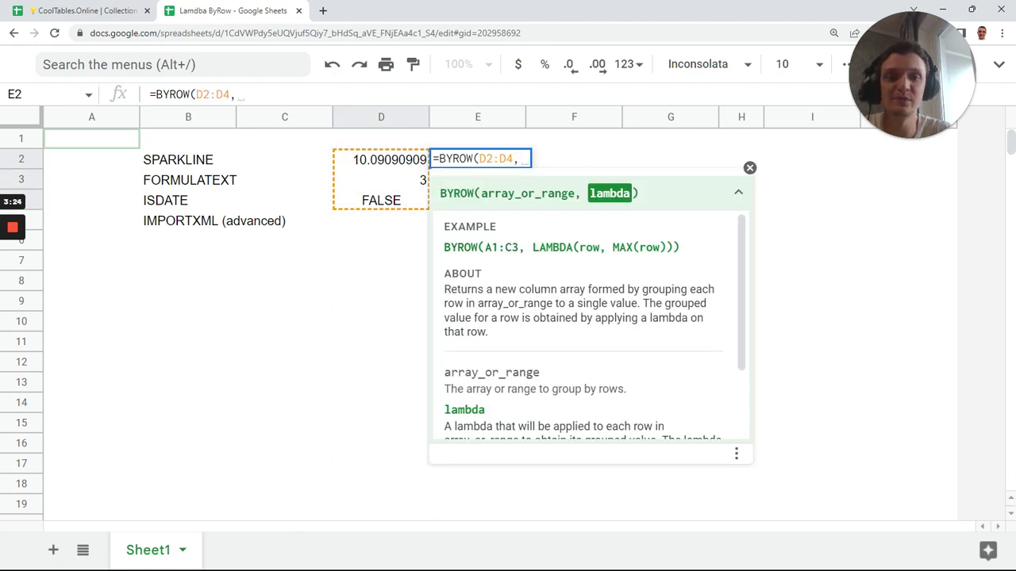
# Complete E2's BYROW formula with LAMBDA(r,FORMULATEXT(r)) and enter it
pyautogui.write('lam')
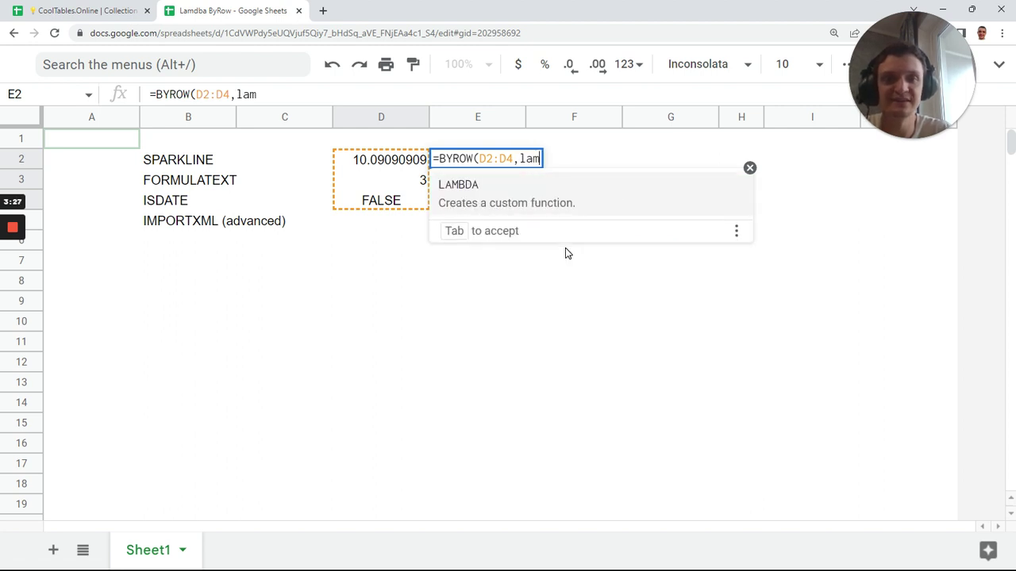
pyautogui.press('Tab')
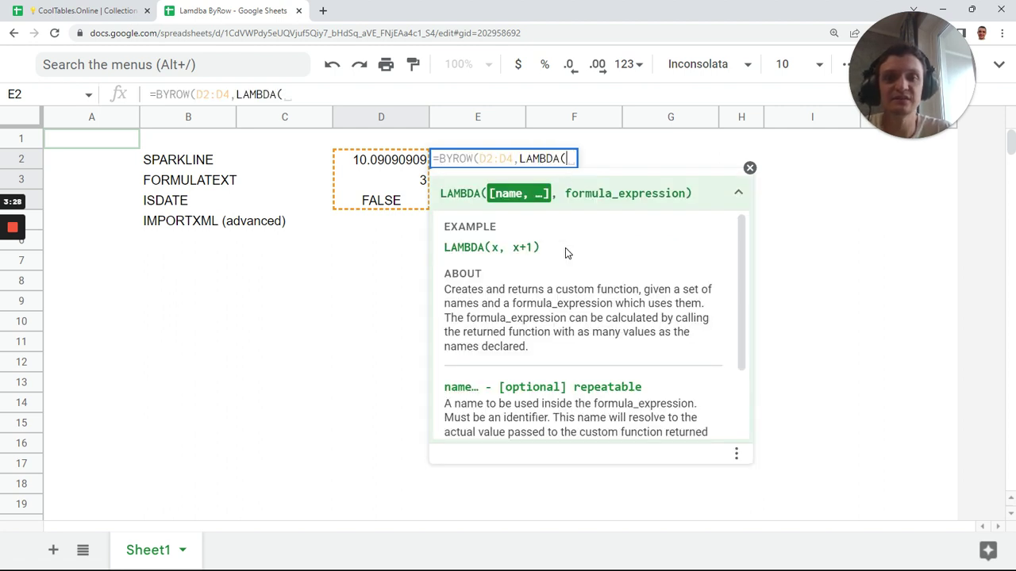
pyautogui.write('r,')
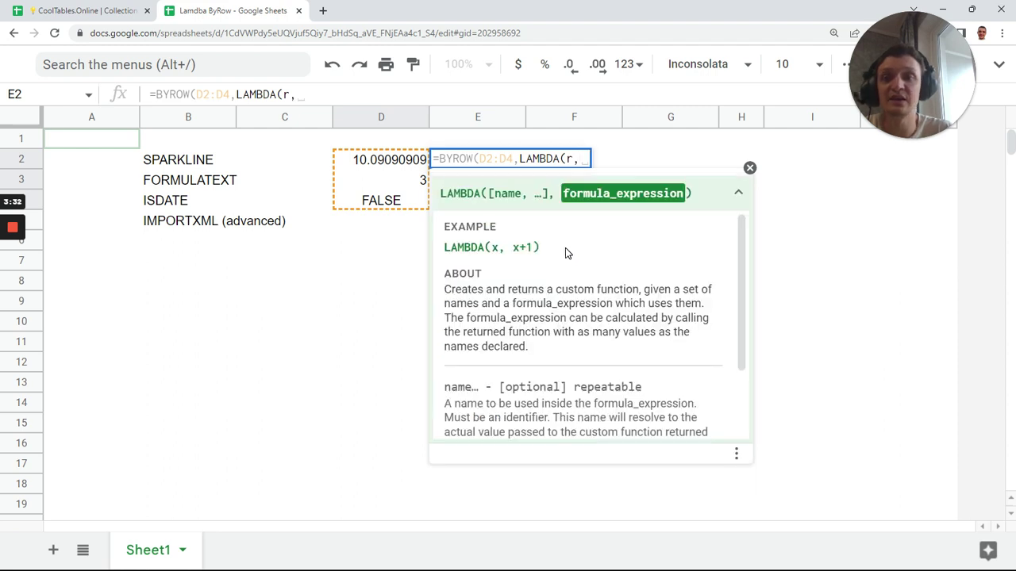
pyautogui.write('for')
pyautogui.press('Down')
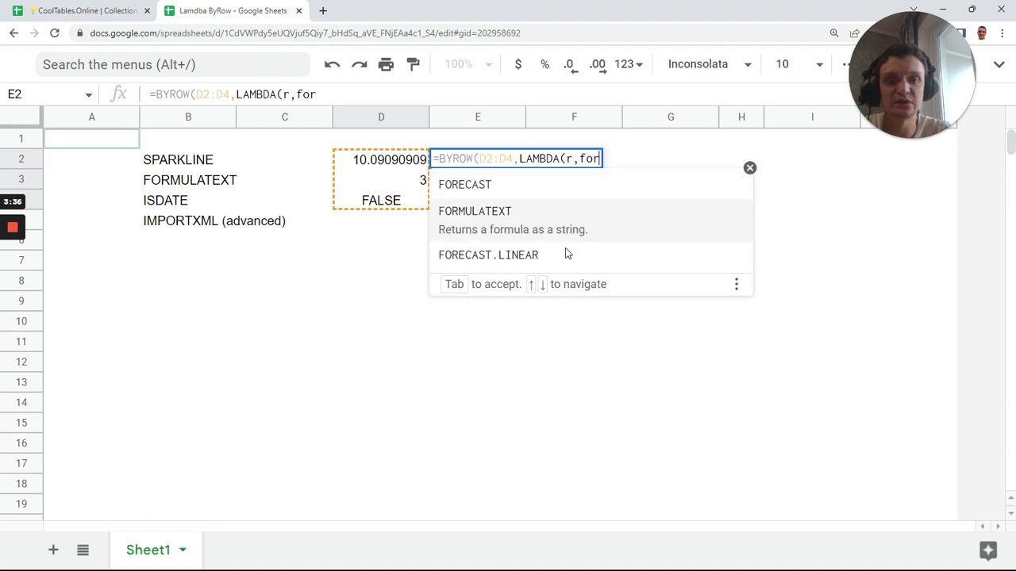
pyautogui.press('Tab')
pyautogui.write('r))')
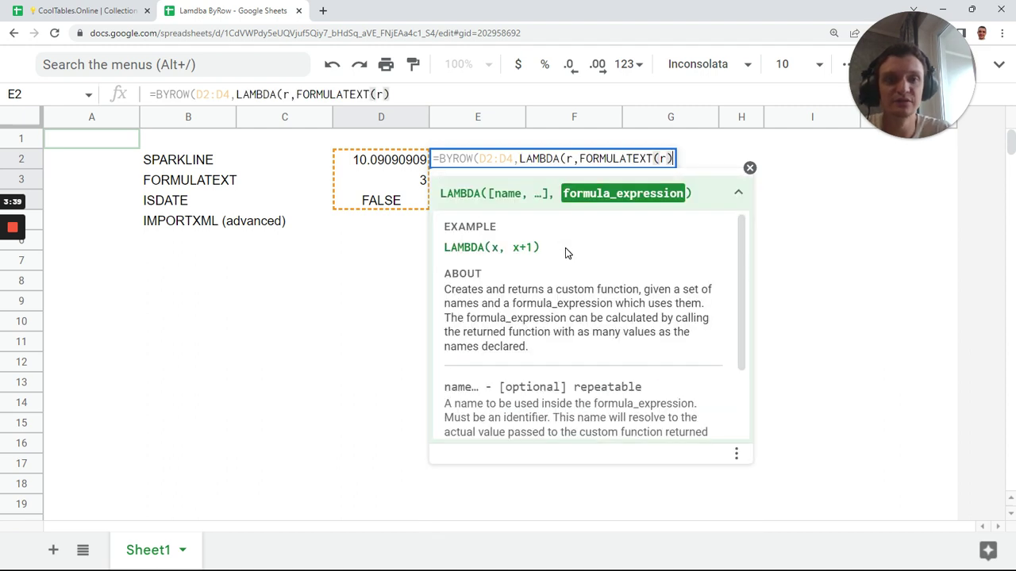
pyautogui.press('Return')
pyautogui.press('Up')
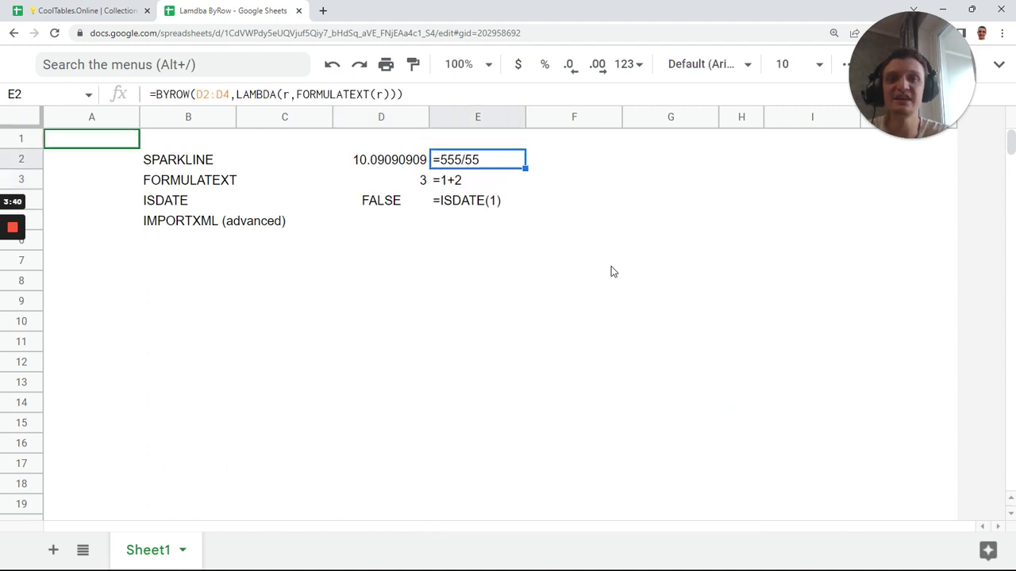
# Change D2's formula to =555/55+1 to test the row-by-row formula text in column E
pyautogui.click(351, 166)
pyautogui.press('F2')
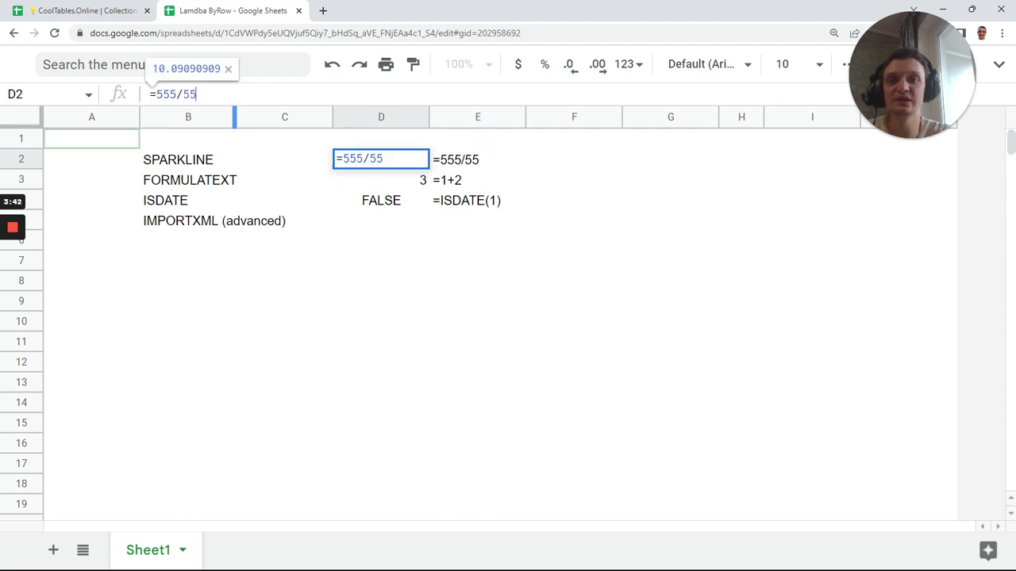
pyautogui.write('+1')
pyautogui.press('Tab')
# Change D4's formula to =ISDATE(1)+5 to test the row-by-row formula text in column E
pyautogui.click(354, 204)
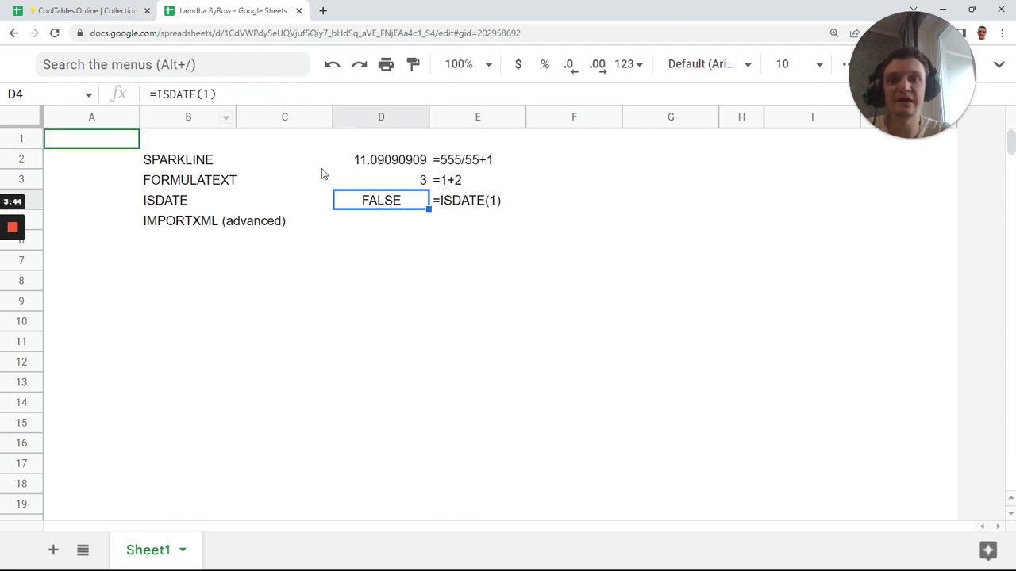
pyautogui.press('F2')
pyautogui.write('+5')
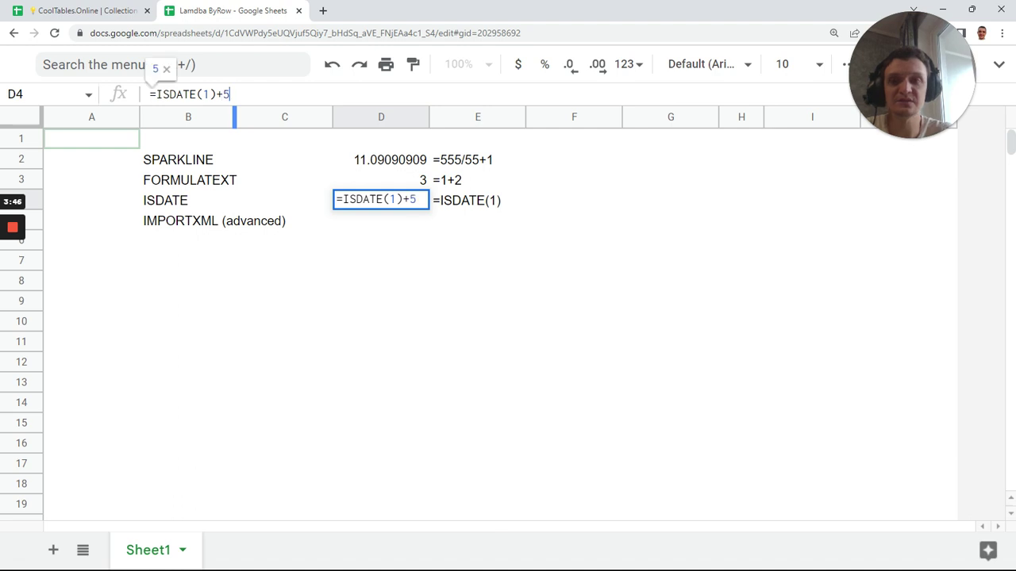
pyautogui.press('Return')
# Check D4's formula text in E4 and review the BYROW formula in E2
pyautogui.click(462, 202)
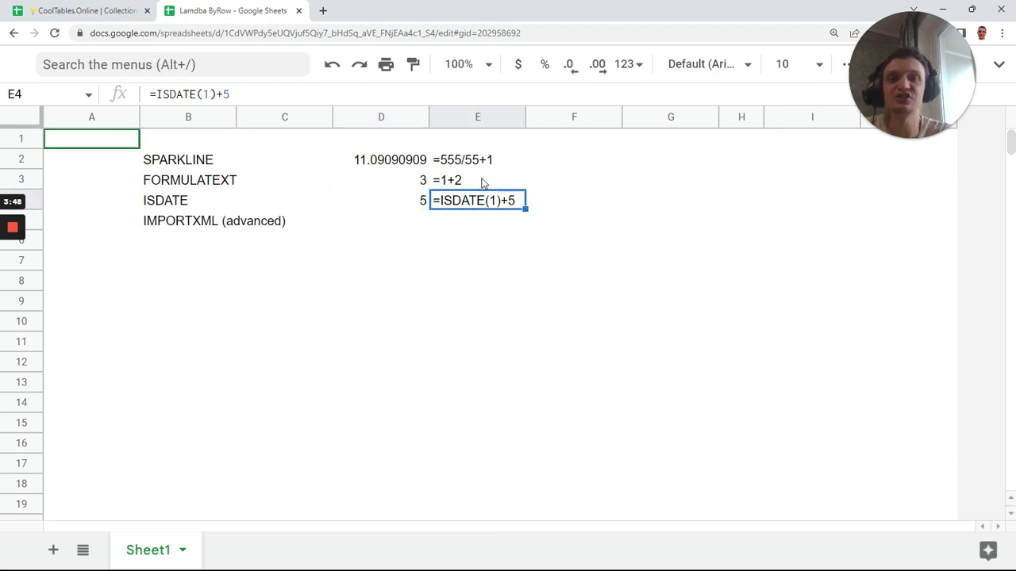
pyautogui.click(479, 163)
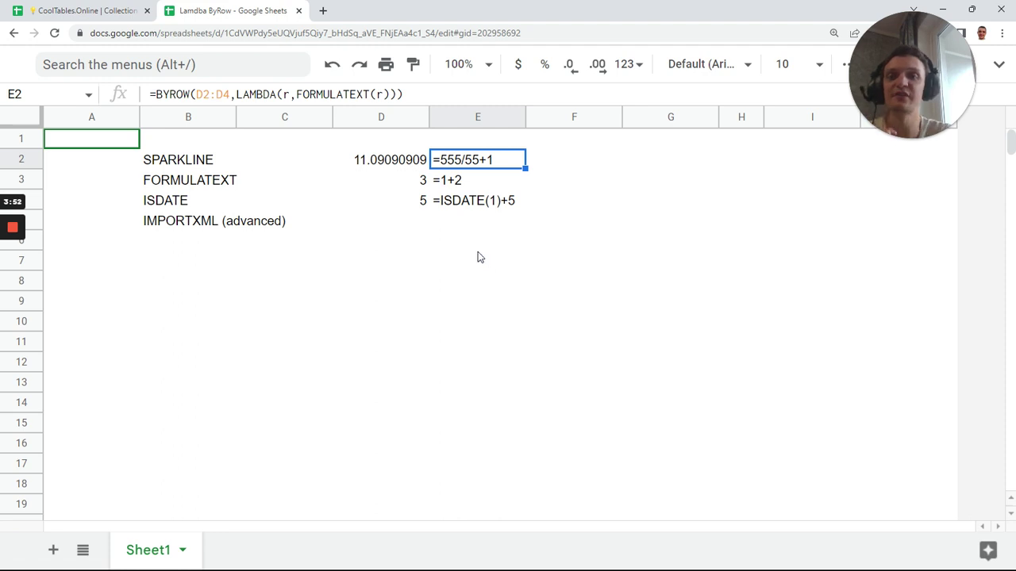
pyautogui.press('F2')
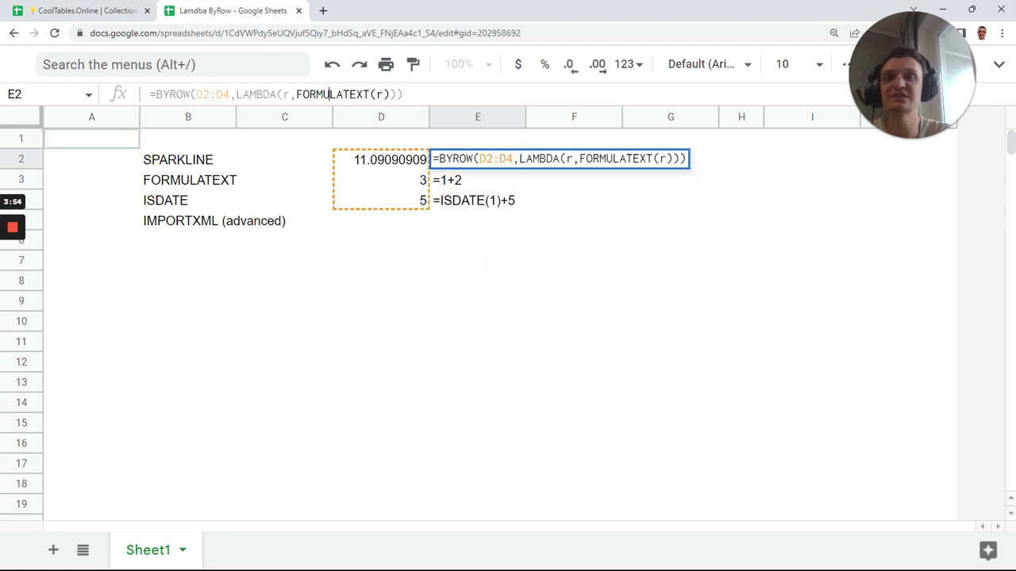
pyautogui.press('Tab')
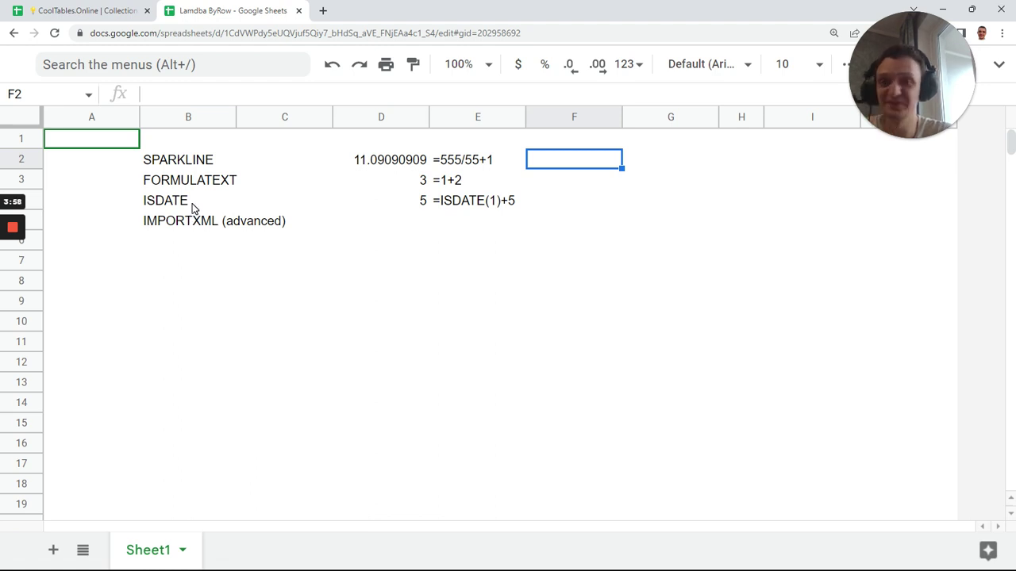
# Delete the BYROW formula from E2 and enter the sample values 1 and 500 in F2 and F3
pyautogui.click(496, 163)
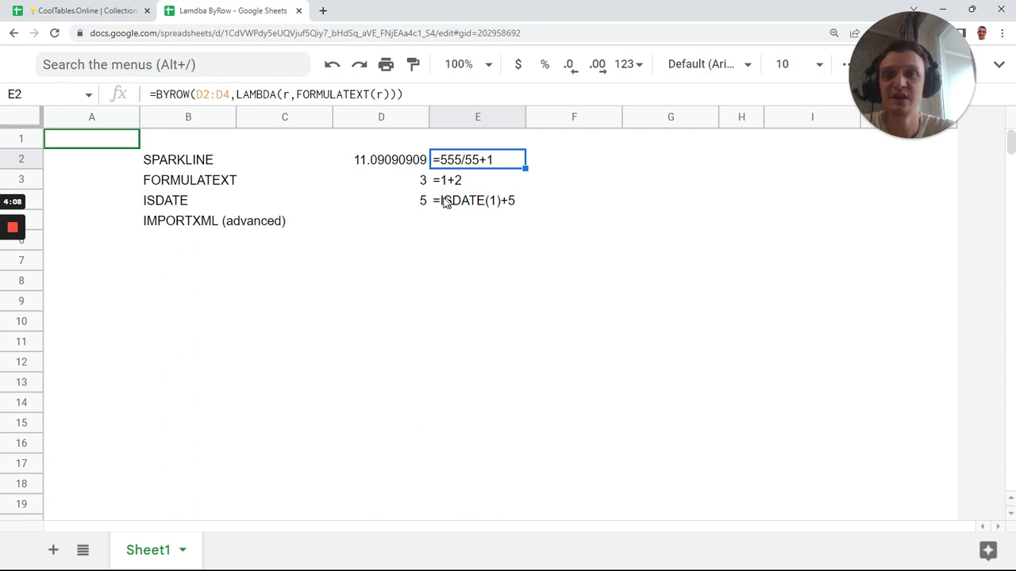
pyautogui.press('Delete')
pyautogui.click(582, 162)
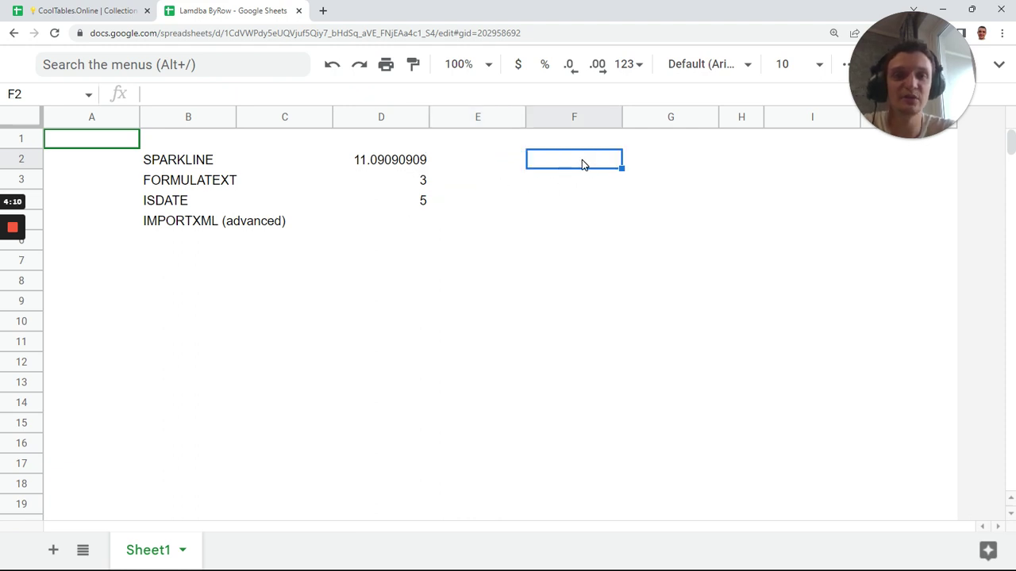
pyautogui.write('1')
pyautogui.press('Return')
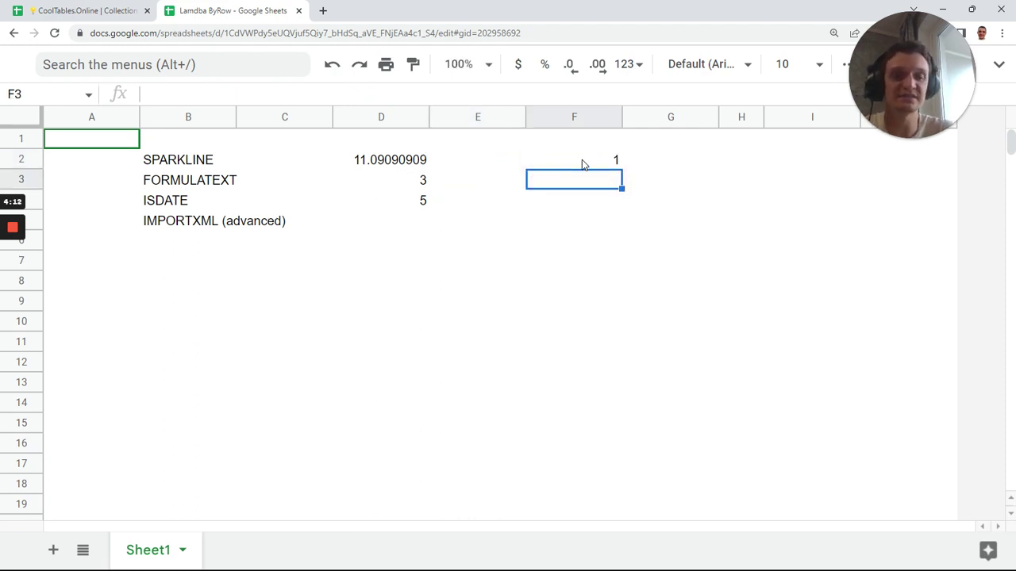
pyautogui.write('500')
pyautogui.press('Return')
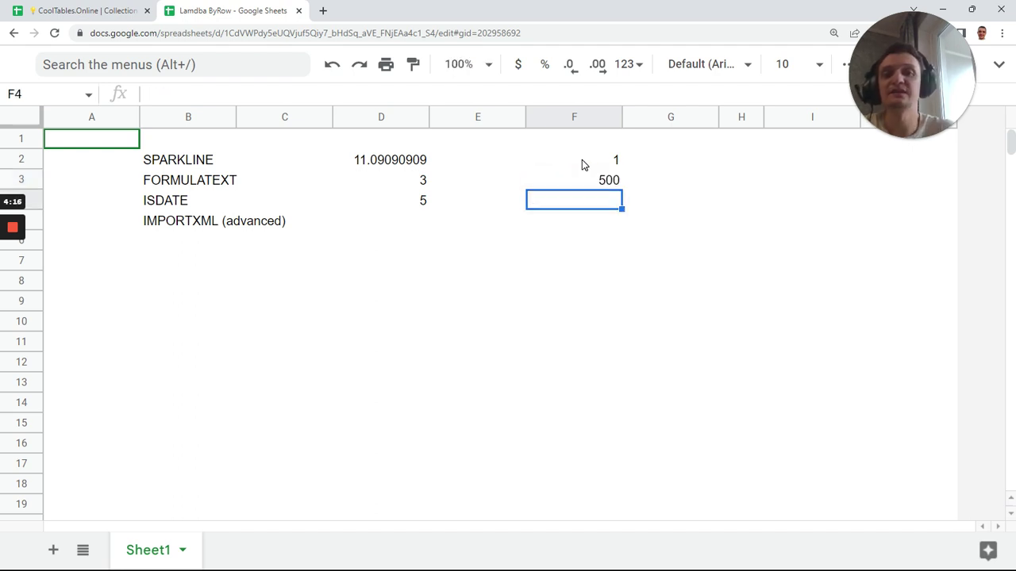
# Insert the current date, 9/9/2022, in F4 and fill it down through F7
pyautogui.press('Return')
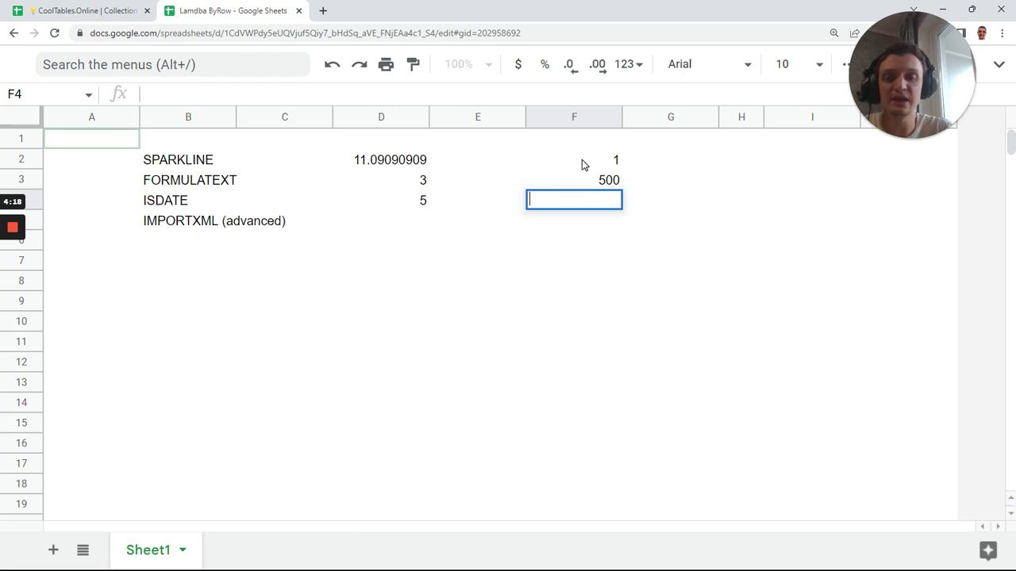
pyautogui.press('Escape')
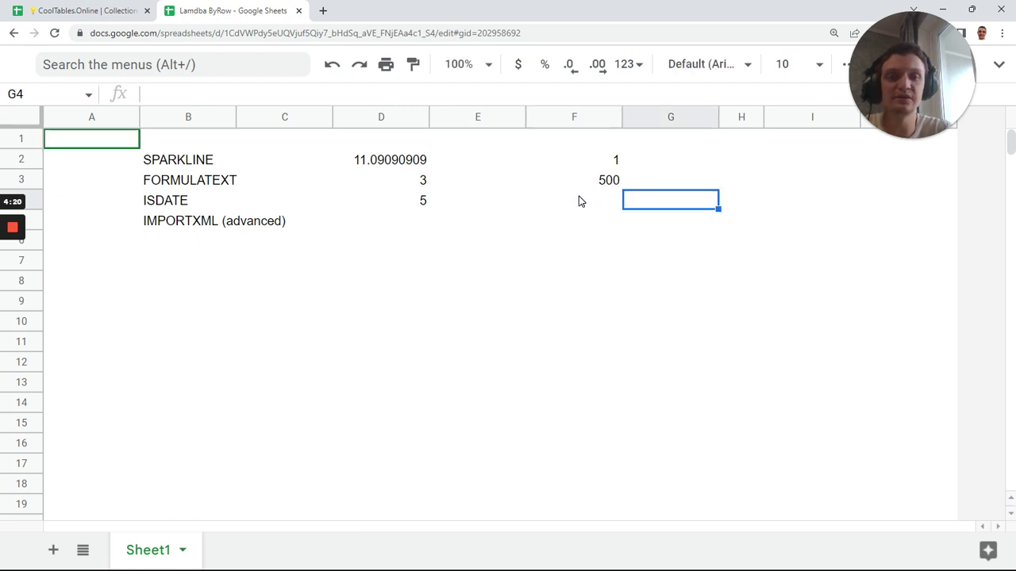
pyautogui.hotkey('ctrl', ';')
pyautogui.press('Tab')
pyautogui.moveTo(611, 199); pyautogui.dragTo(608, 274)
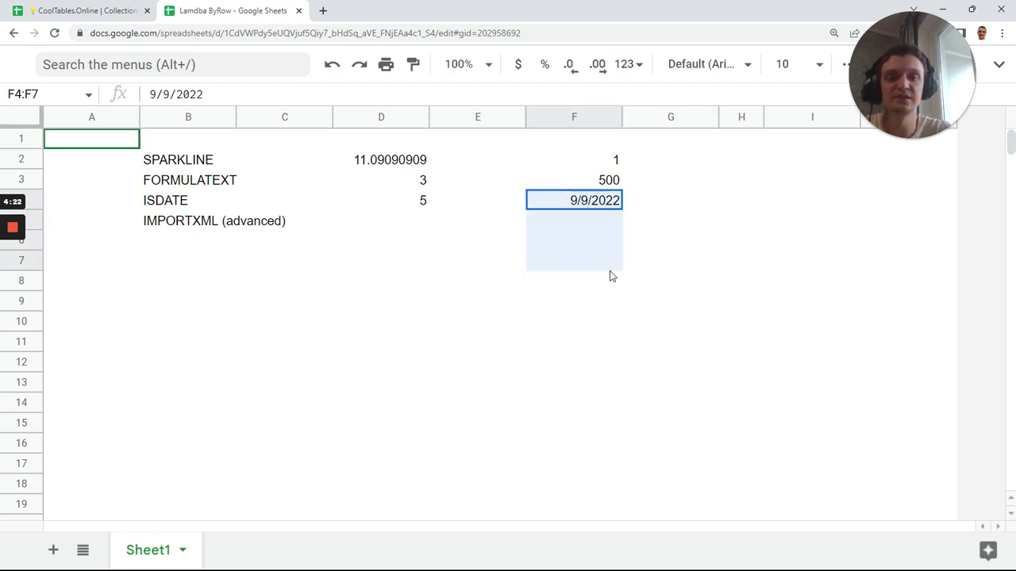
pyautogui.hotkey('ctrl', 'd')
# Insert the current time in F9 and the current date and time in F10
pyautogui.click(605, 304)
pyautogui.hotkey('ctrl', 'shift', ';')
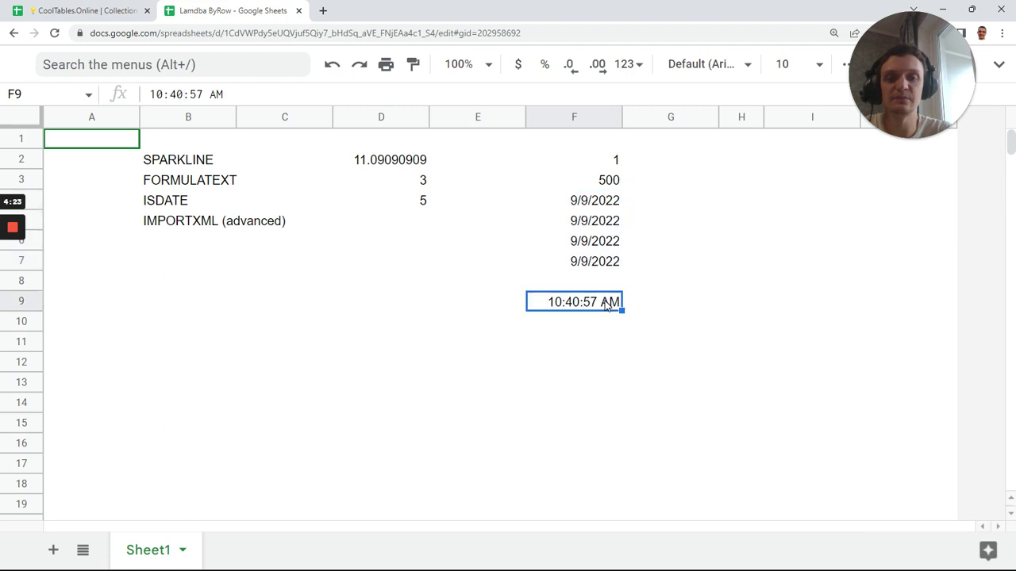
pyautogui.press('Return')
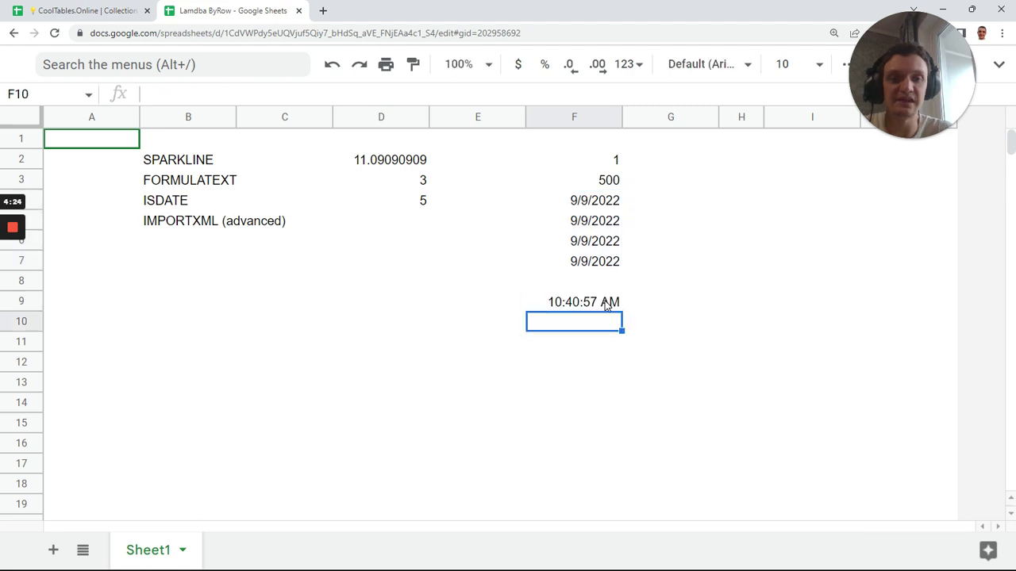
pyautogui.hotkey('ctrl', 'alt', 'shift', ';')
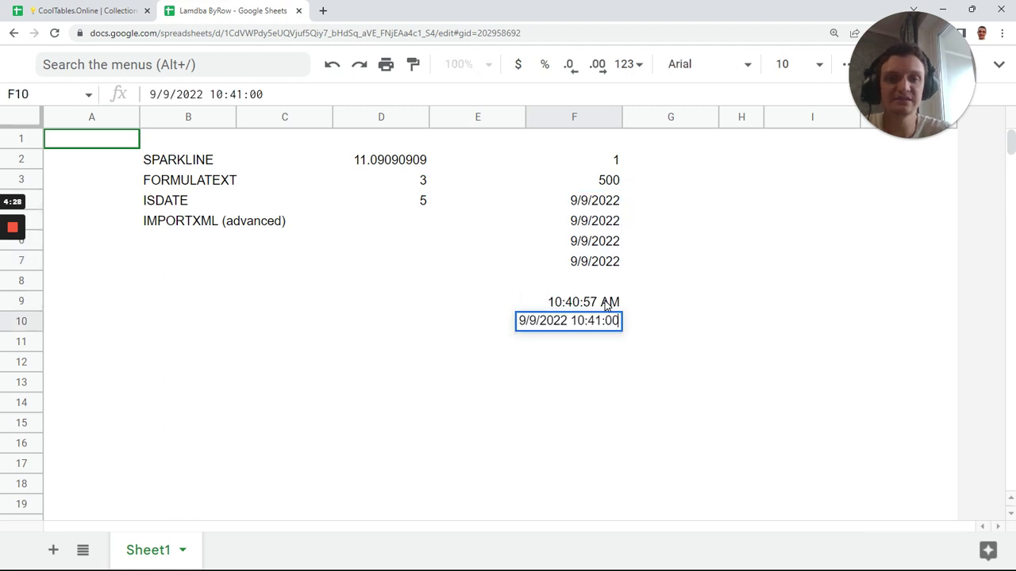
pyautogui.press('Tab')
# Enter the sample text werwer in F8
pyautogui.click(585, 286)
pyautogui.write('werwer')
pyautogui.press('Tab')
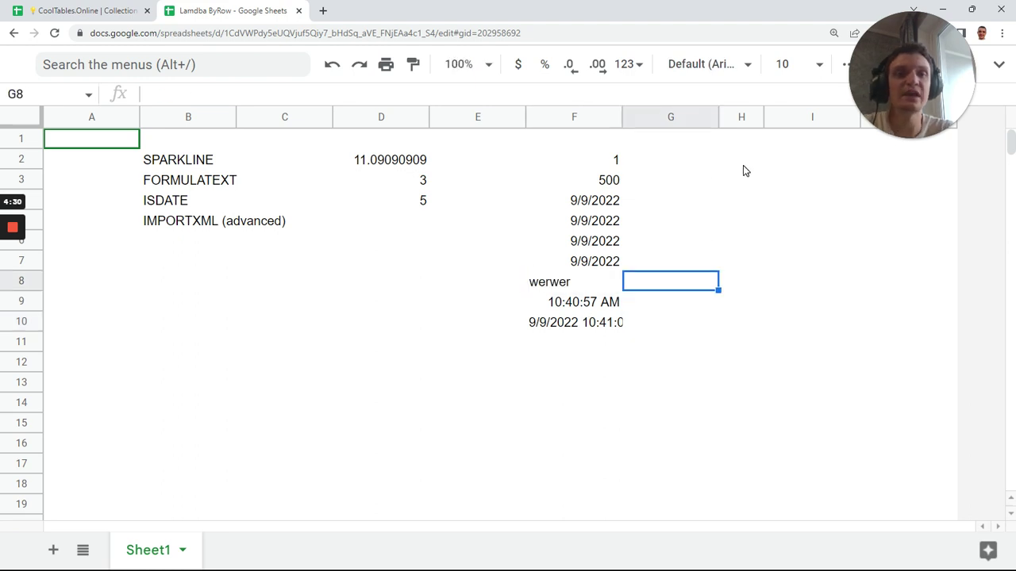
# Try =ARRAYFORMULA(ISDATE(F2:F10)) in H2 to check the sample values for dates
pyautogui.click(741, 165)
pyautogui.write('=')
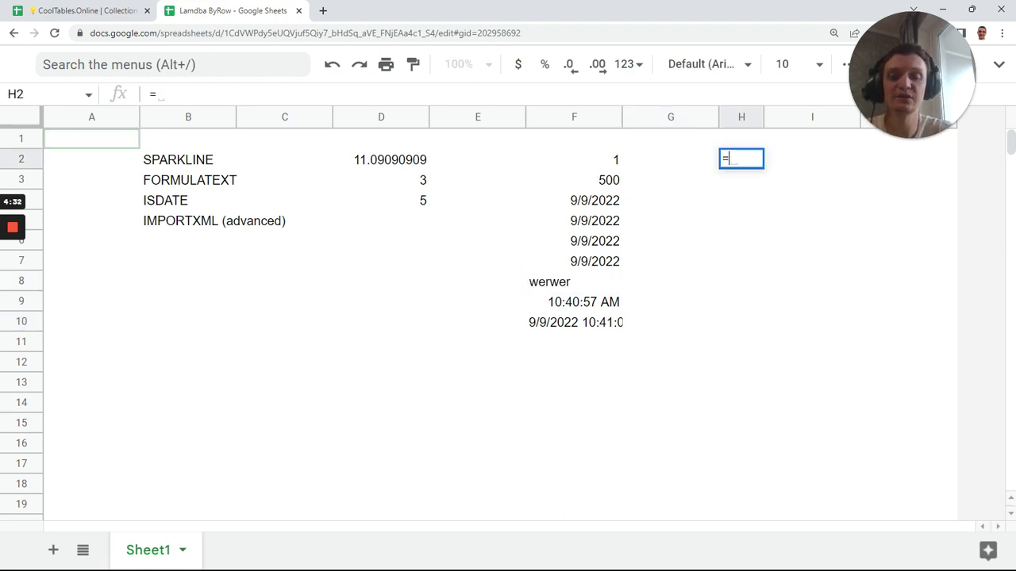
pyautogui.write('arr')
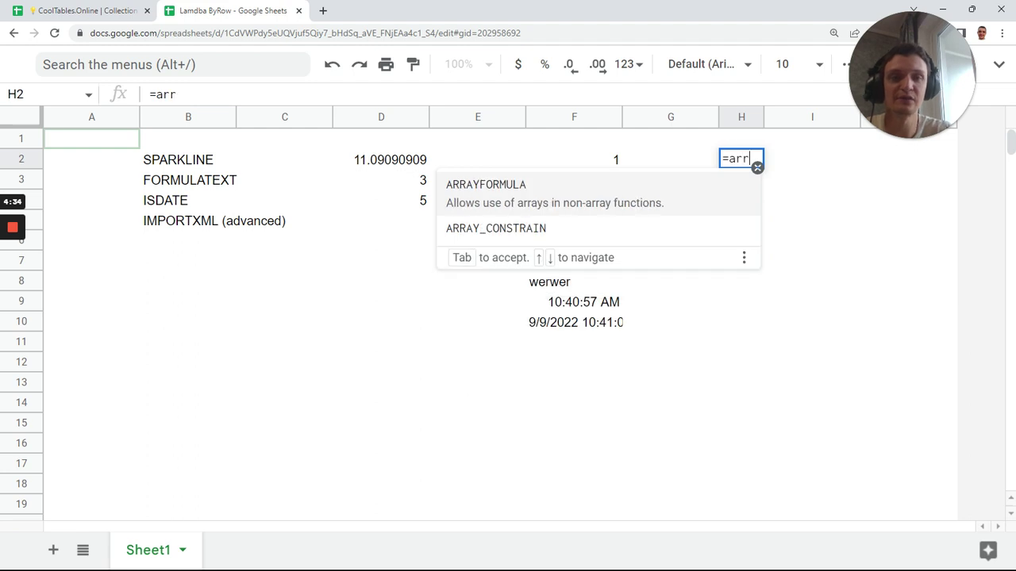
pyautogui.press('Tab')
pyautogui.write('isda')
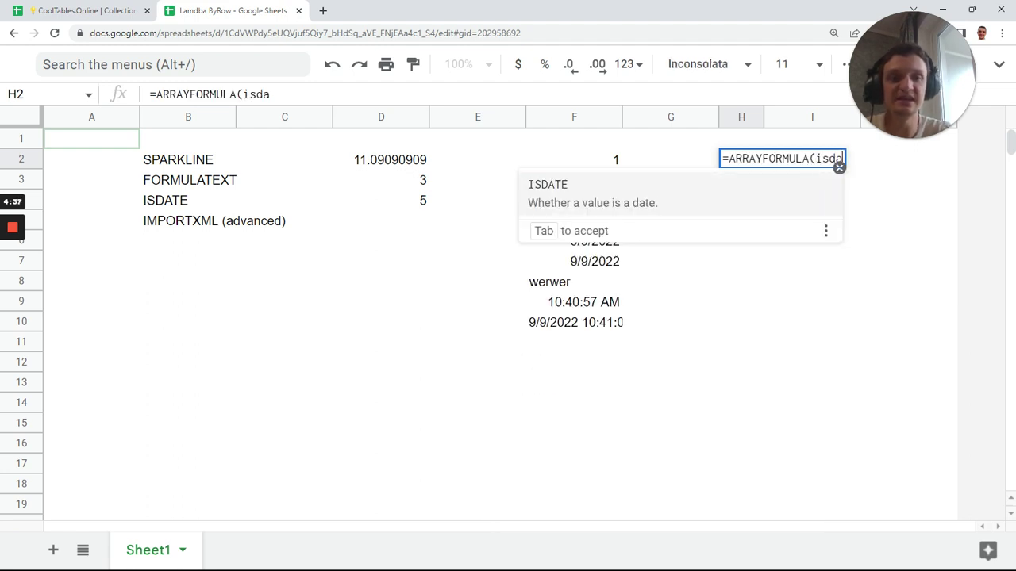
pyautogui.press('Tab')
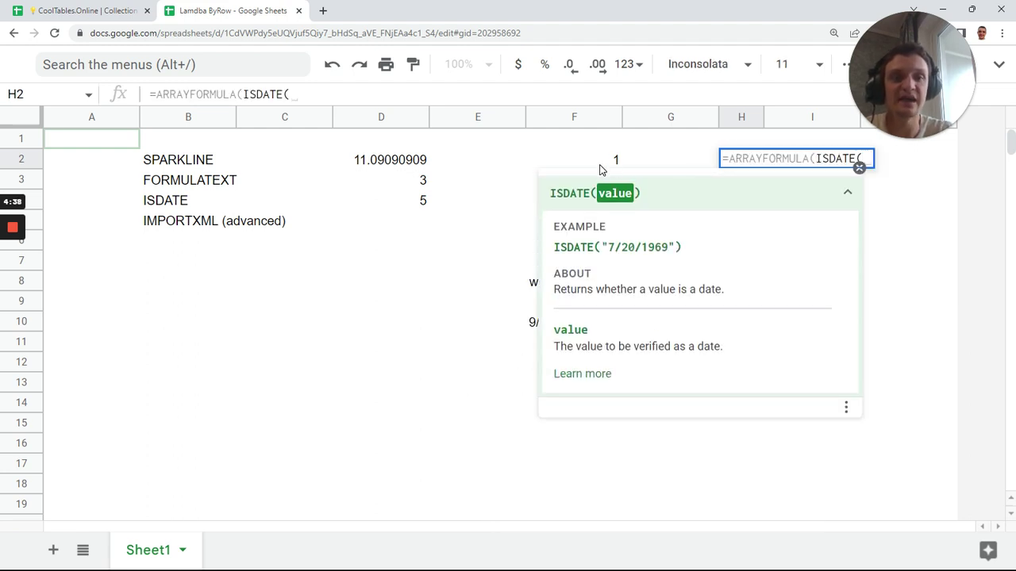
pyautogui.moveTo(600, 167); pyautogui.dragTo(595, 325)
pyautogui.press('Tab')
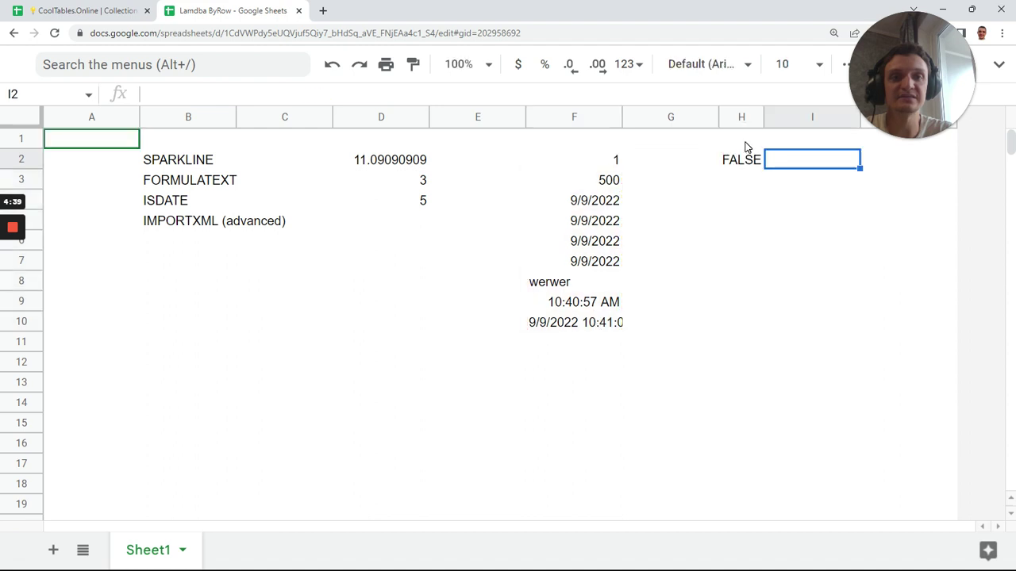
pyautogui.click(744, 143)
# Overwrite H2's array formula with the start of a BYROW formula that uses F2:F10 as its range
pyautogui.click(741, 160)
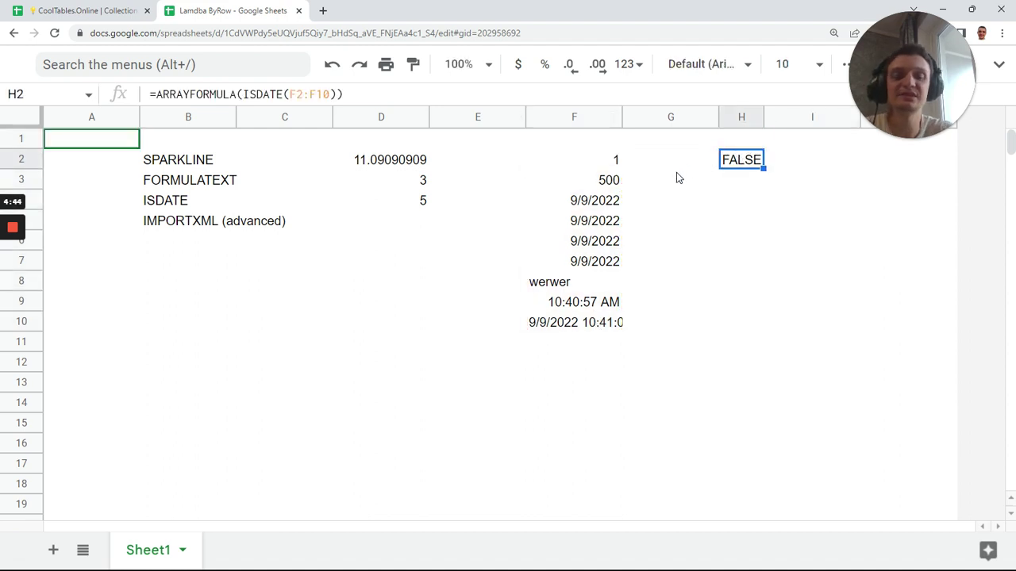
pyautogui.write('=by')
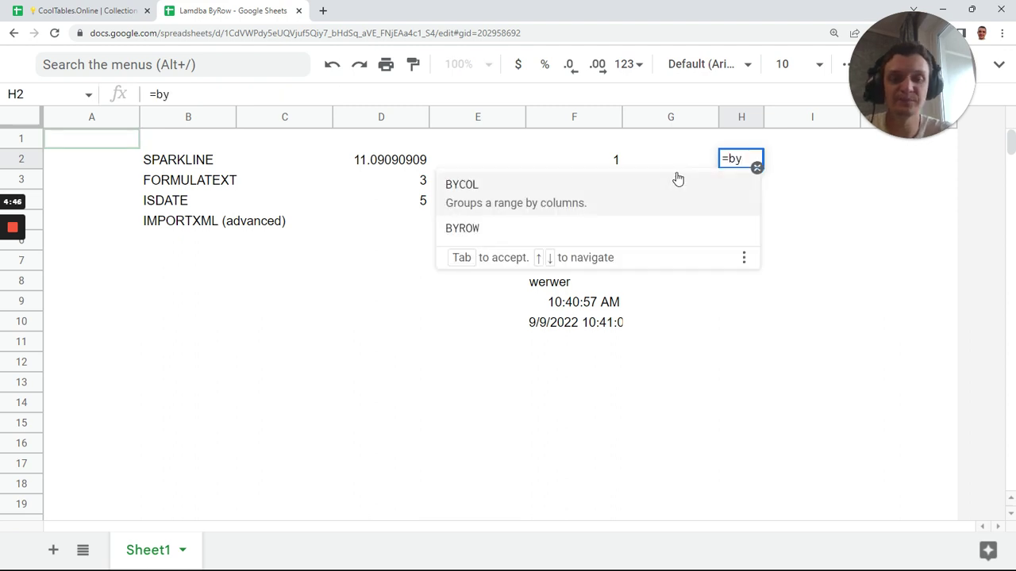
pyautogui.press('Down')
pyautogui.press('Tab')
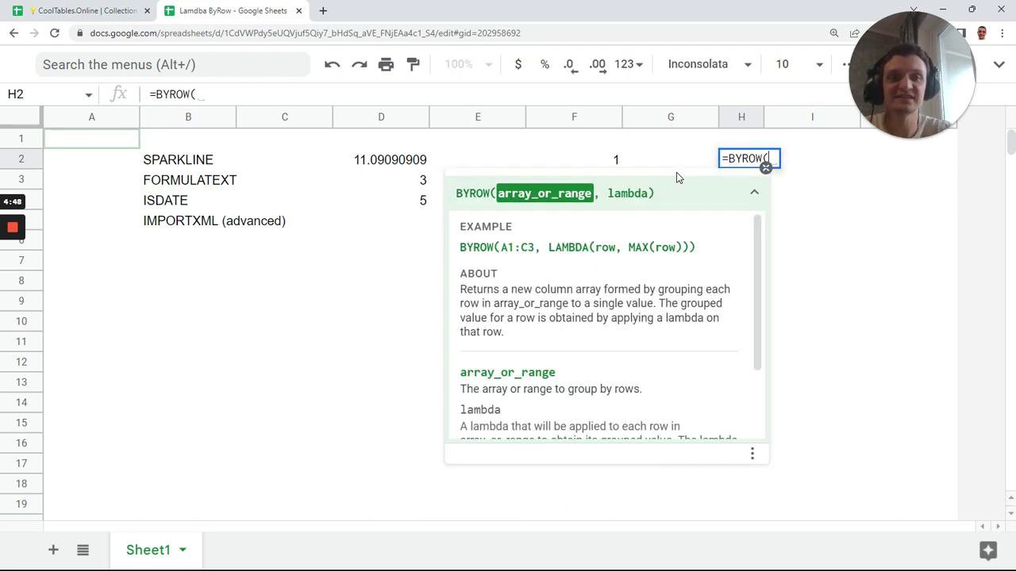
pyautogui.click(587, 163)
pyautogui.keyDown('shift'); pyautogui.click(595, 328); pyautogui.keyUp('shift')
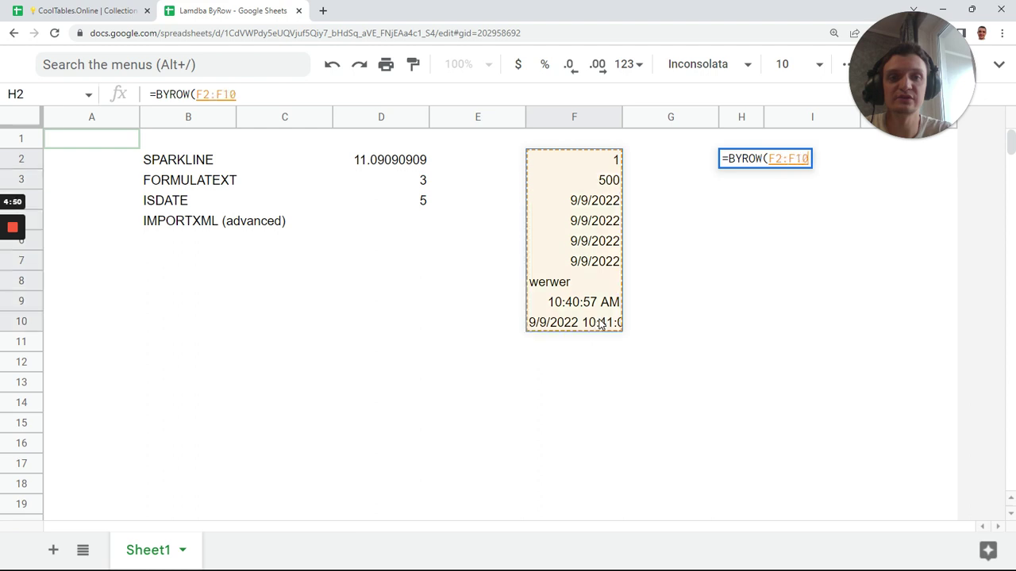
pyautogui.write(',')
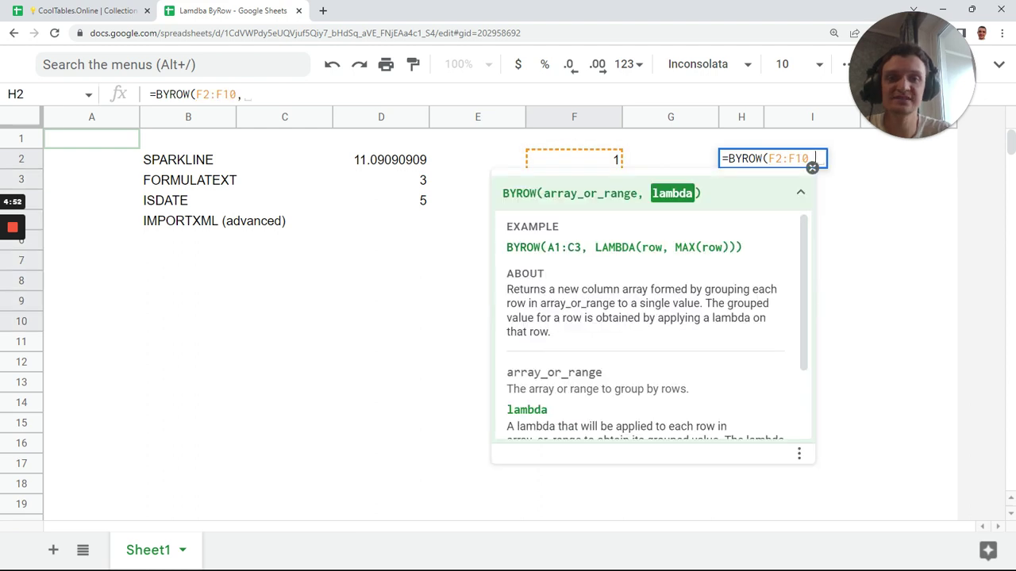
pyautogui.write(';am')
pyautogui.press('Tab')
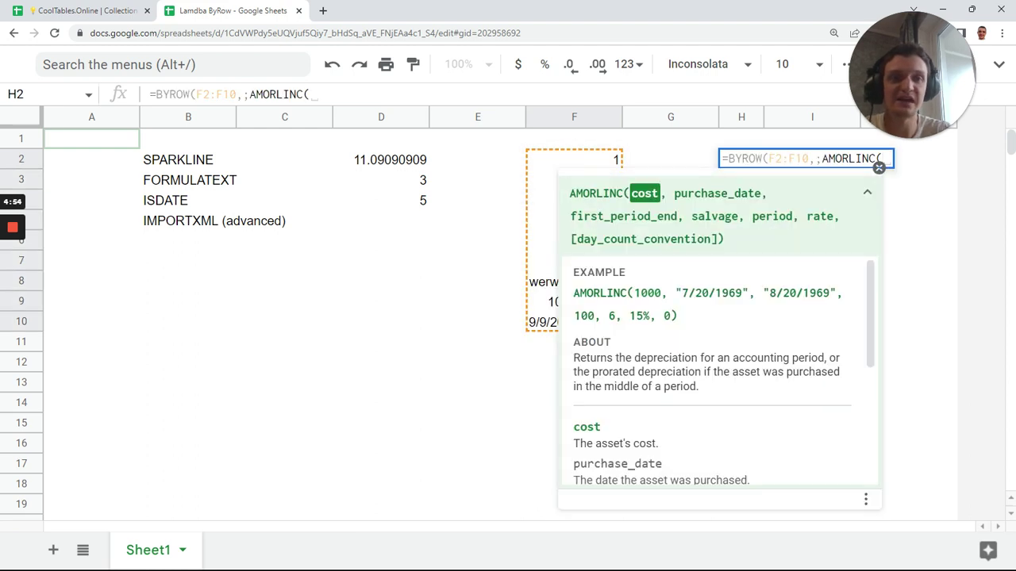
pyautogui.press('BackSpace')
pyautogui.press('BackSpace')
pyautogui.press('BackSpace')
pyautogui.press('BackSpace')
pyautogui.press('BackSpace')
pyautogui.press('BackSpace')
pyautogui.press('BackSpace')
pyautogui.press('BackSpace')
pyautogui.press('BackSpace')
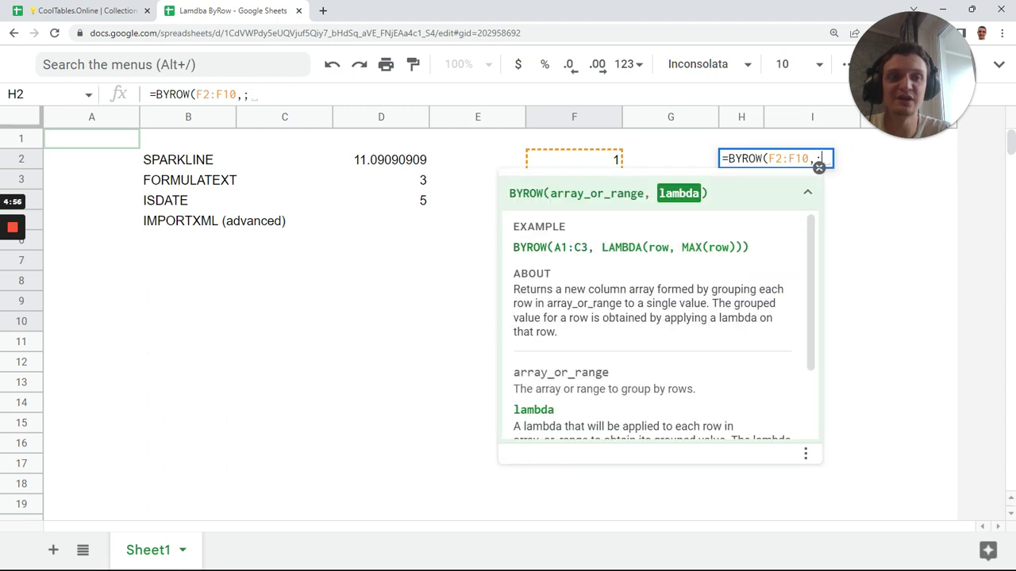
# Complete H2's BYROW formula with LAMBDA(r,isdate(r)) to test each row of F2:F10 for a date
pyautogui.write('lam')
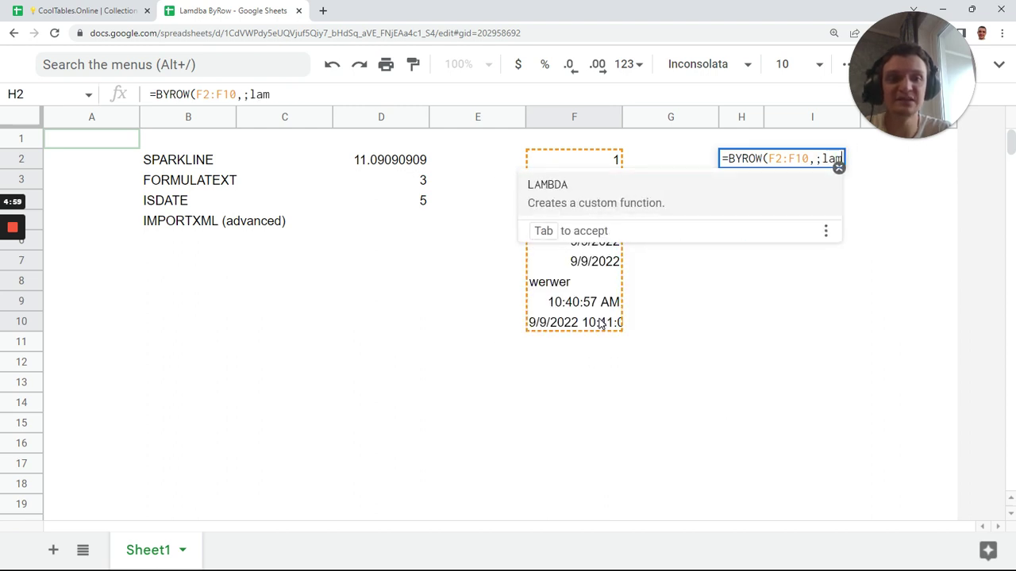
pyautogui.press('Tab')
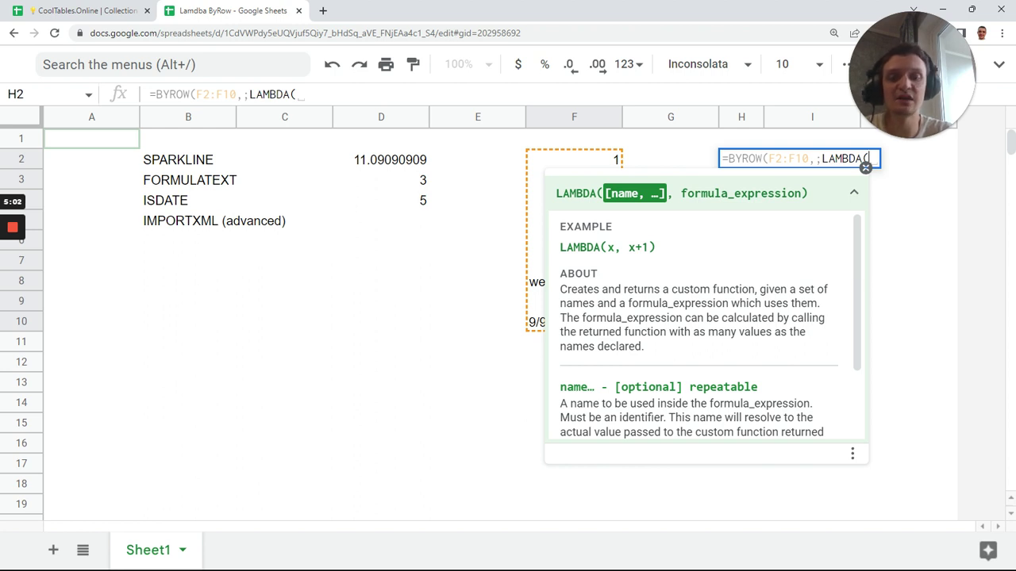
pyautogui.write('r,')
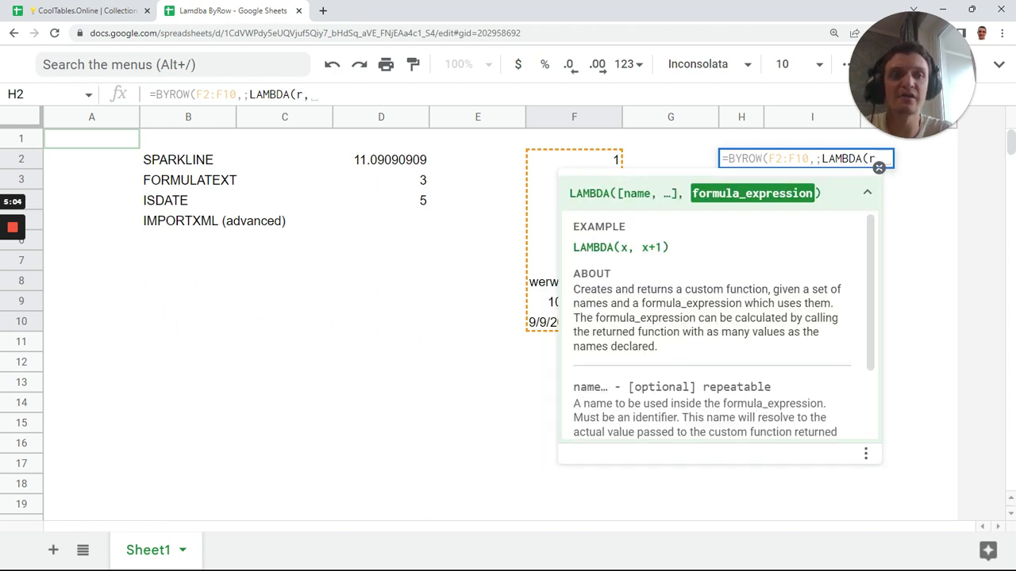
pyautogui.write('i')
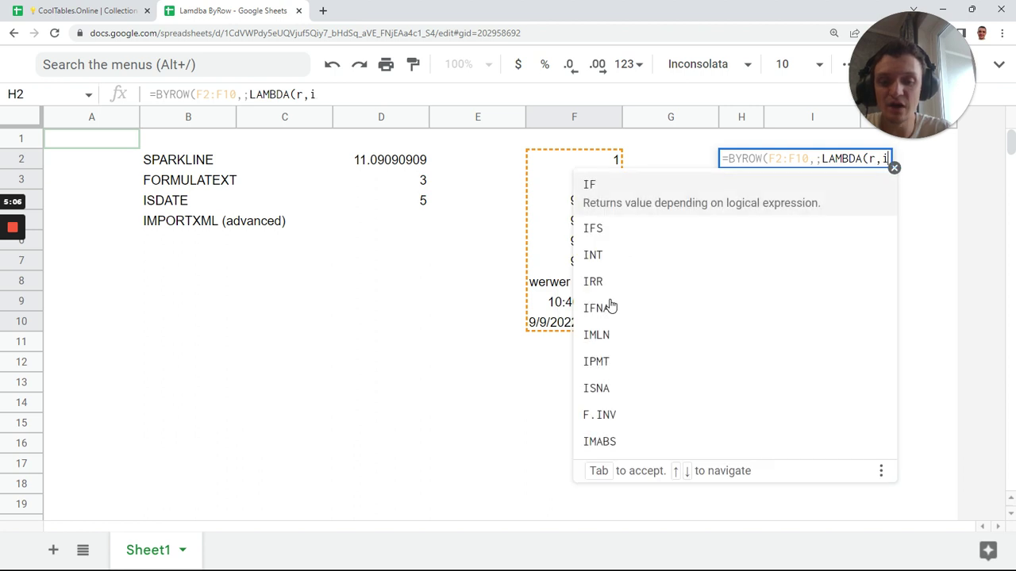
pyautogui.write('sdate(R')
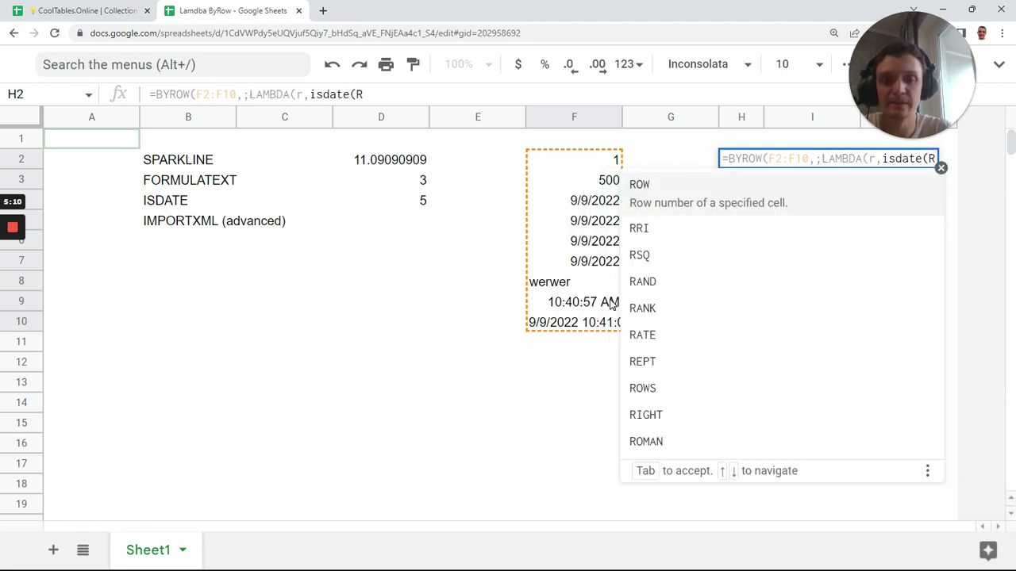
pyautogui.press('BackSpace')
pyautogui.write('r)')
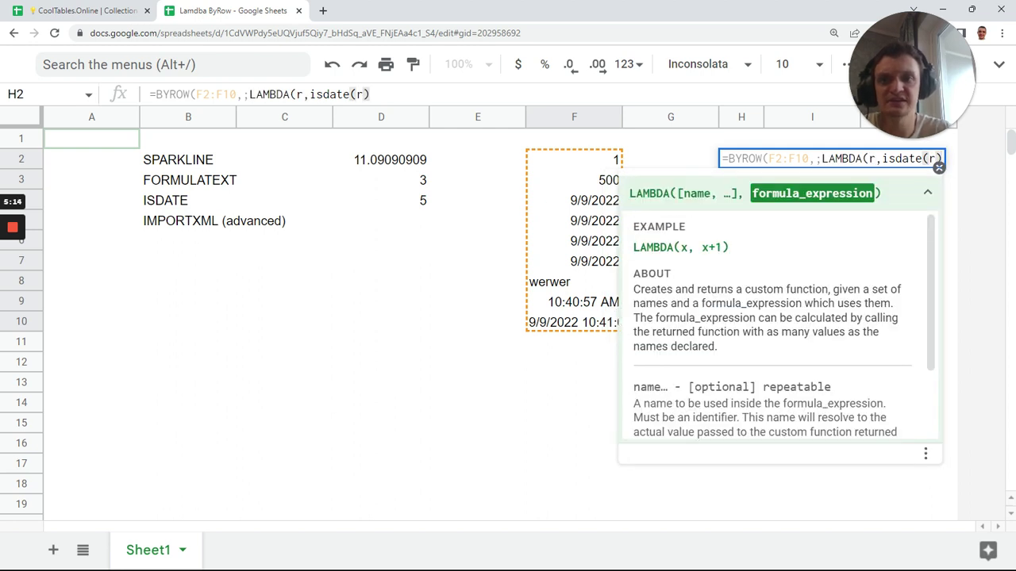
pyautogui.write(')')
pyautogui.press('Return')
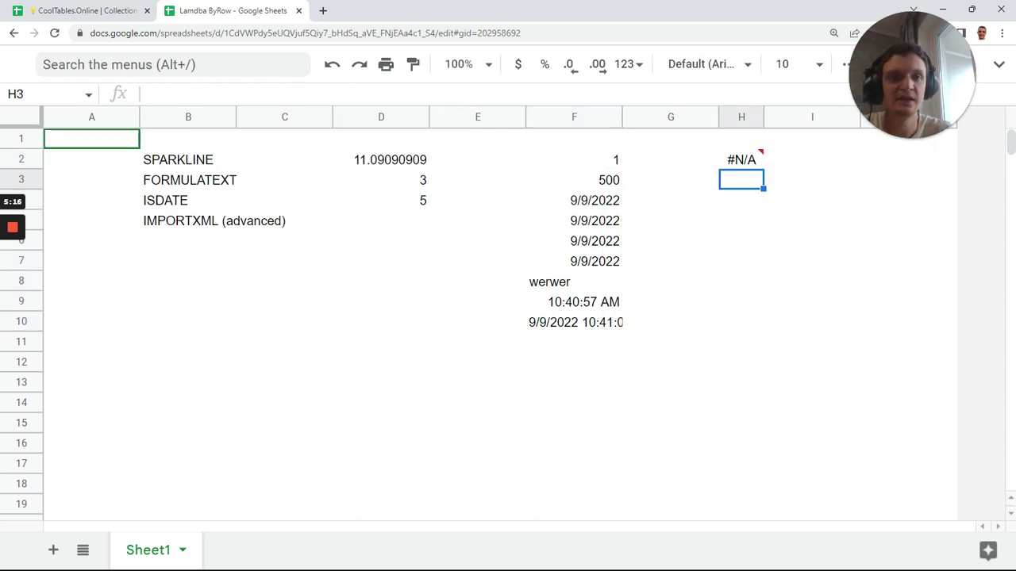
# Remove the extra comma before LAMBDA so H2 reads =BYROW(F2:F10,LAMBDA(r,isdate(r)))
pyautogui.press('Up')
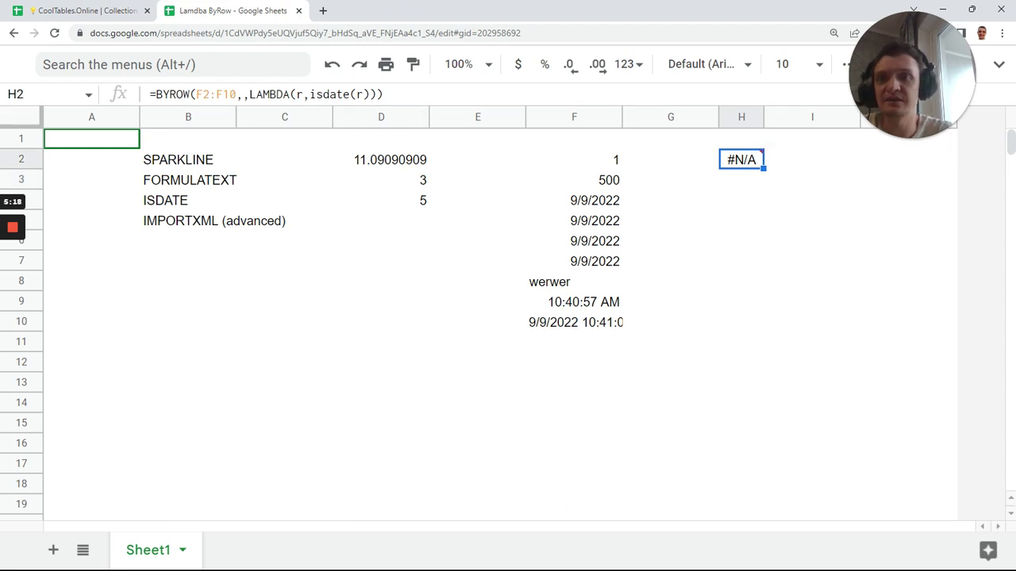
pyautogui.click(244, 94)
pyautogui.press('BackSpace')
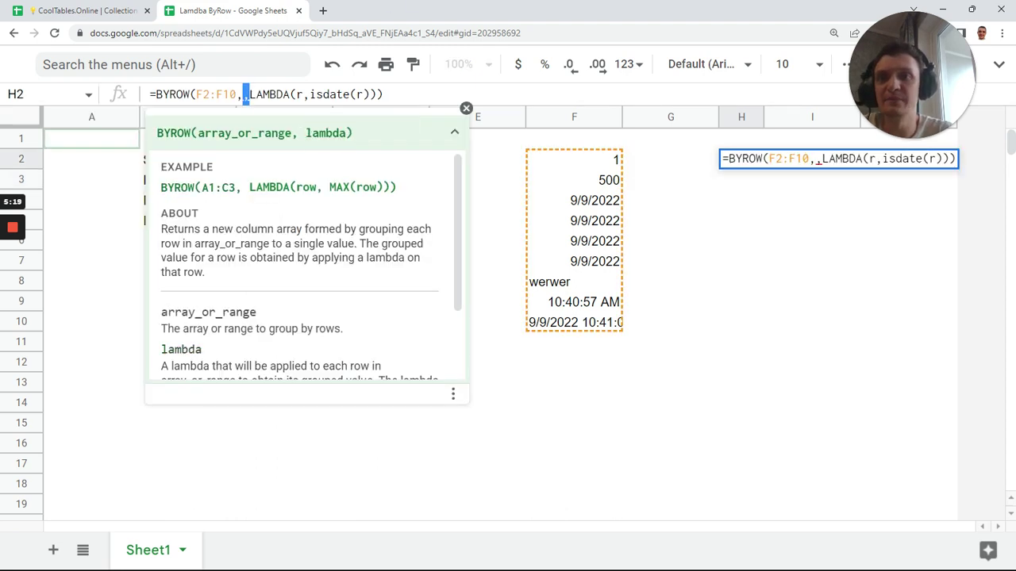
pyautogui.press('Return')
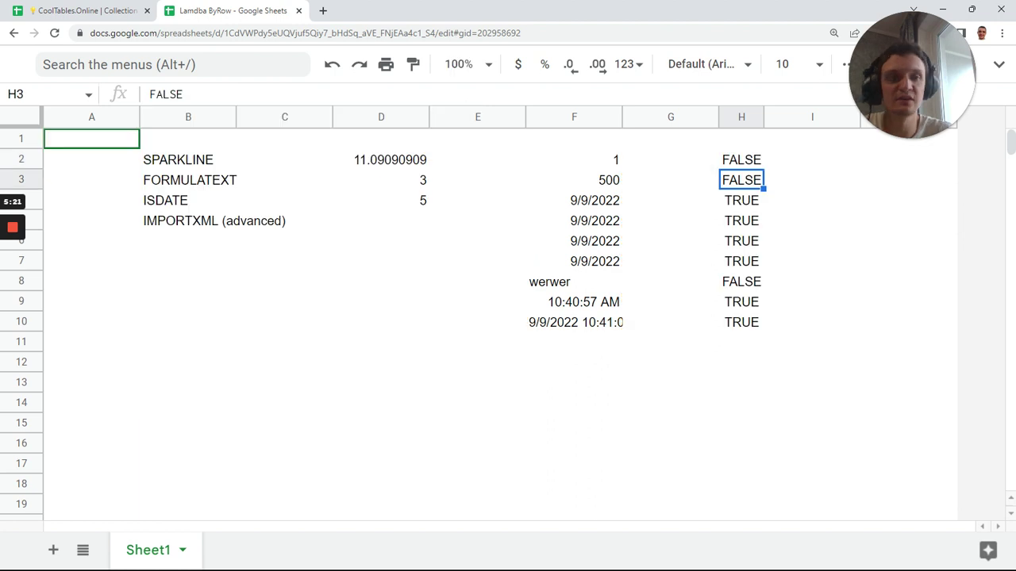
# Compare the ISDATE results in column H with the time value in F9 and the date-time value in F10
pyautogui.click(741, 160)
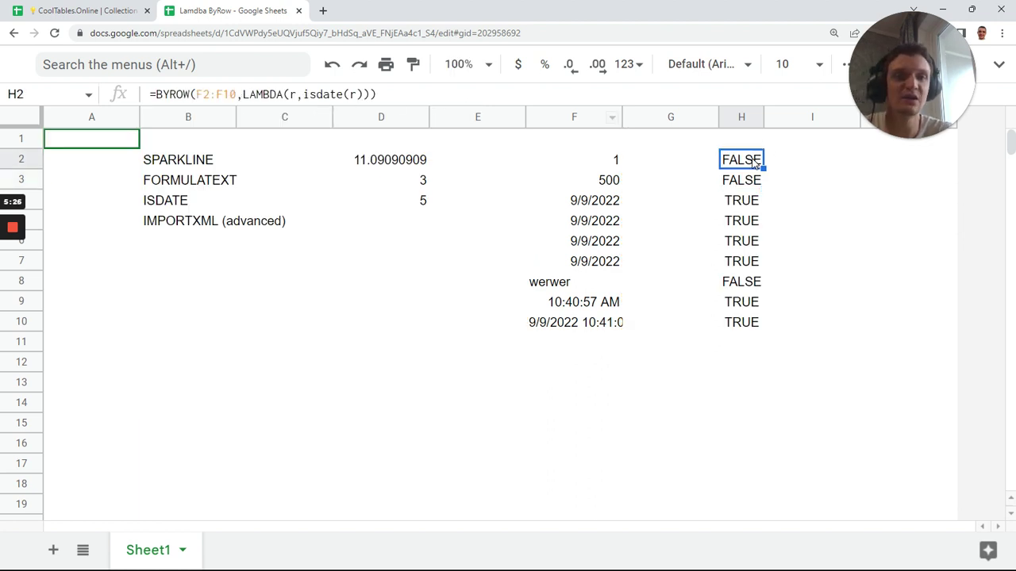
pyautogui.click(750, 325)
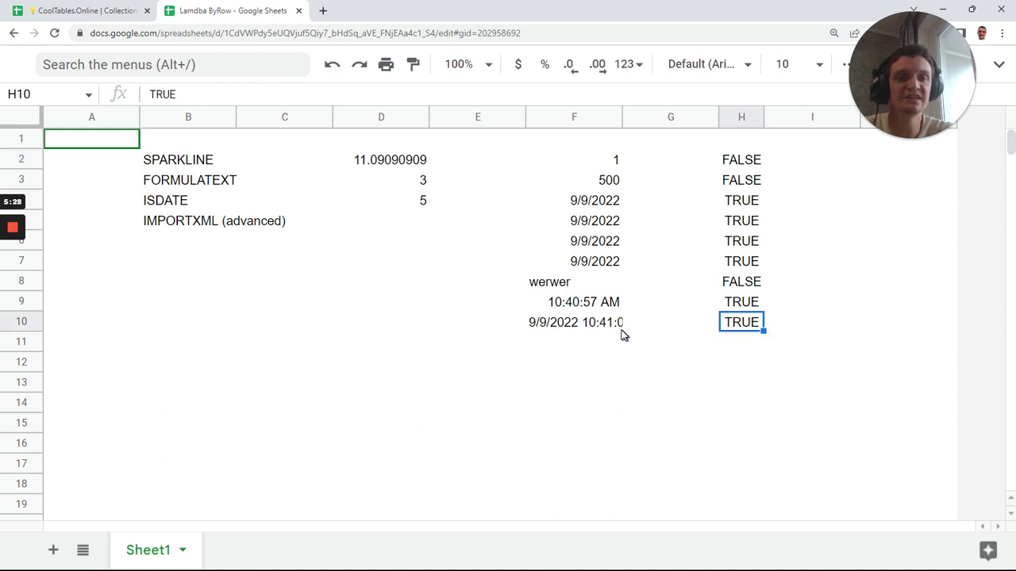
pyautogui.keyDown('ctrl'); pyautogui.click(619, 328); pyautogui.keyUp('ctrl')
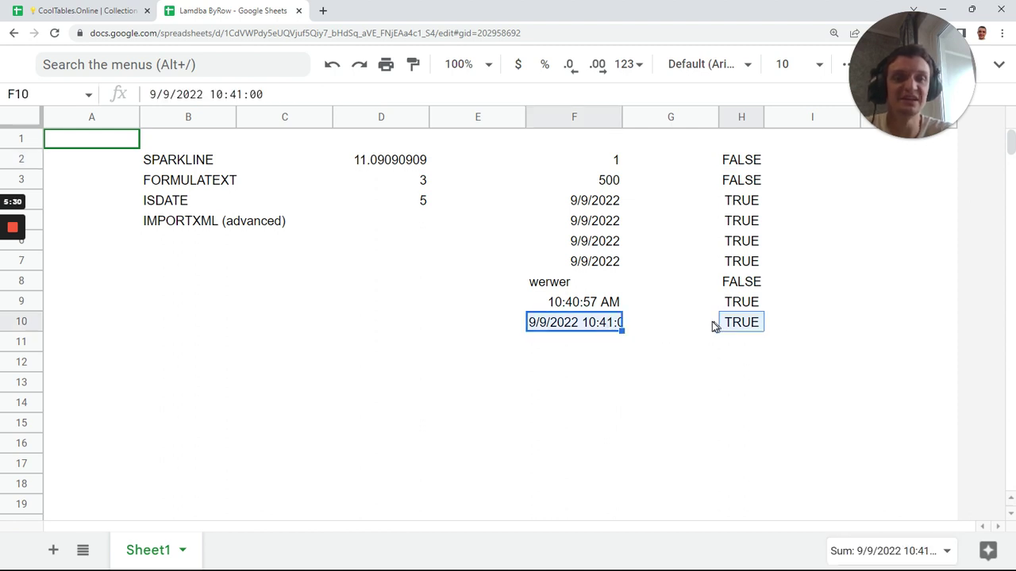
pyautogui.click(595, 306)
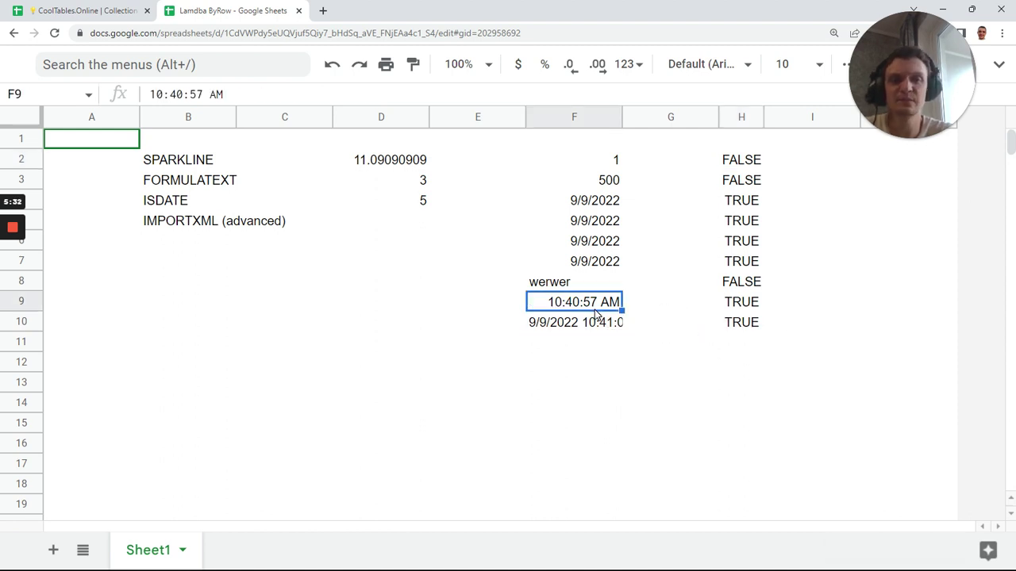
pyautogui.click(752, 302)
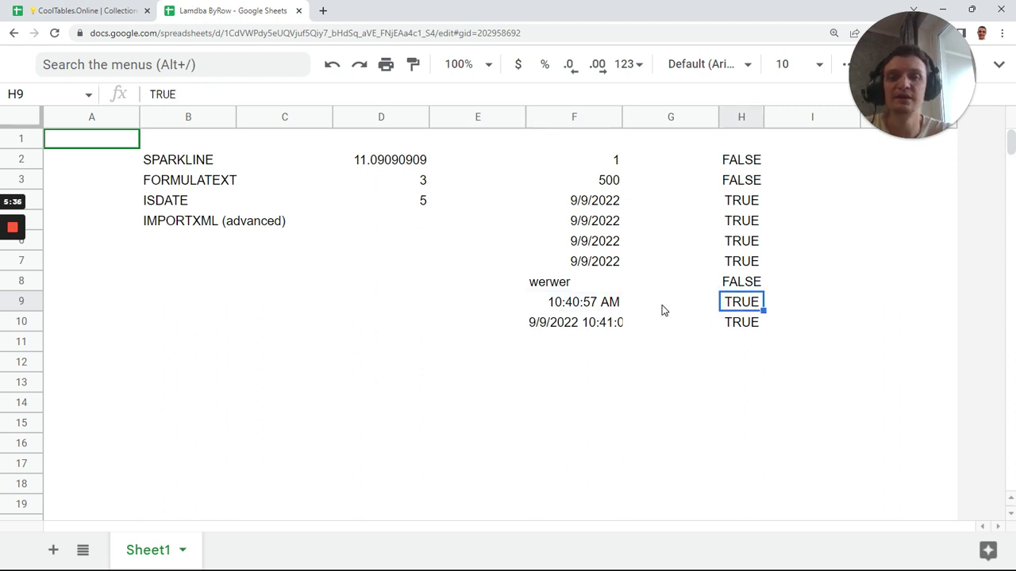
pyautogui.click(605, 306)
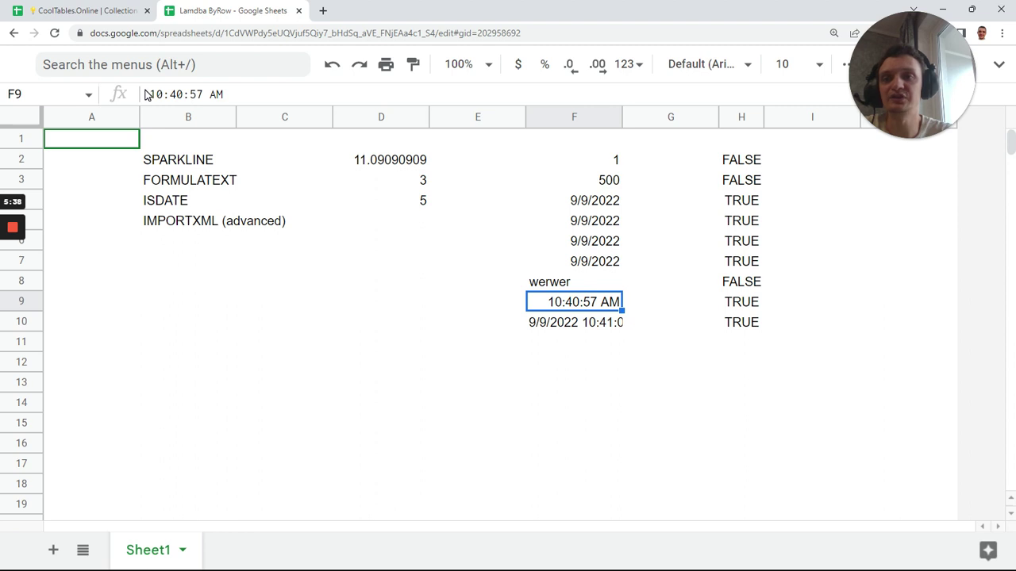
pyautogui.press('Right')
pyautogui.press('Left')
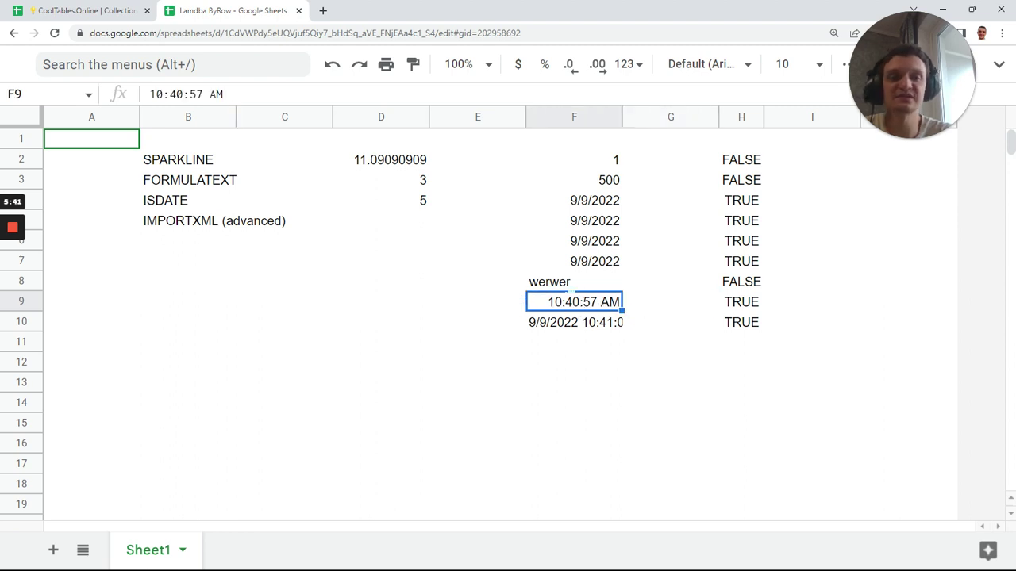
# Try and(isdate(r),int(r)-r=0) as the lambda expression in H2 to accept only whole dates
pyautogui.click(741, 165)
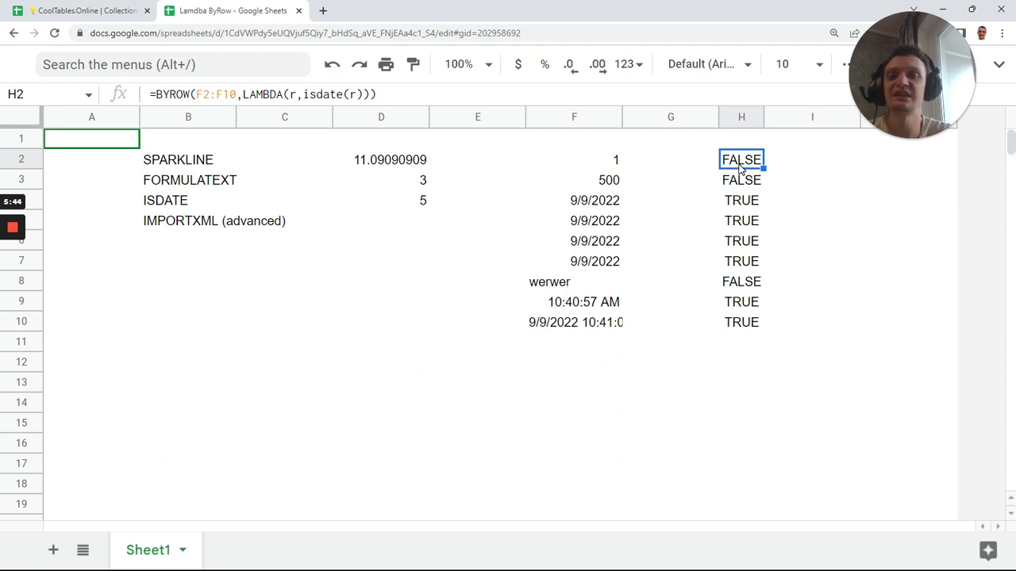
pyautogui.click(306, 95)
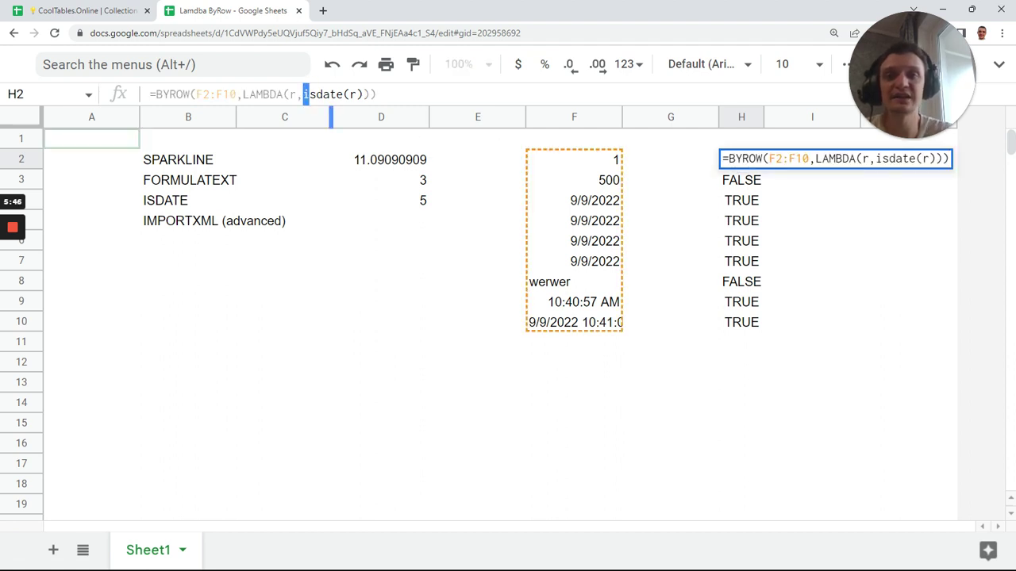
pyautogui.moveTo(306, 94); pyautogui.dragTo(363, 94)
pyautogui.press('BackSpace')
pyautogui.write('and')
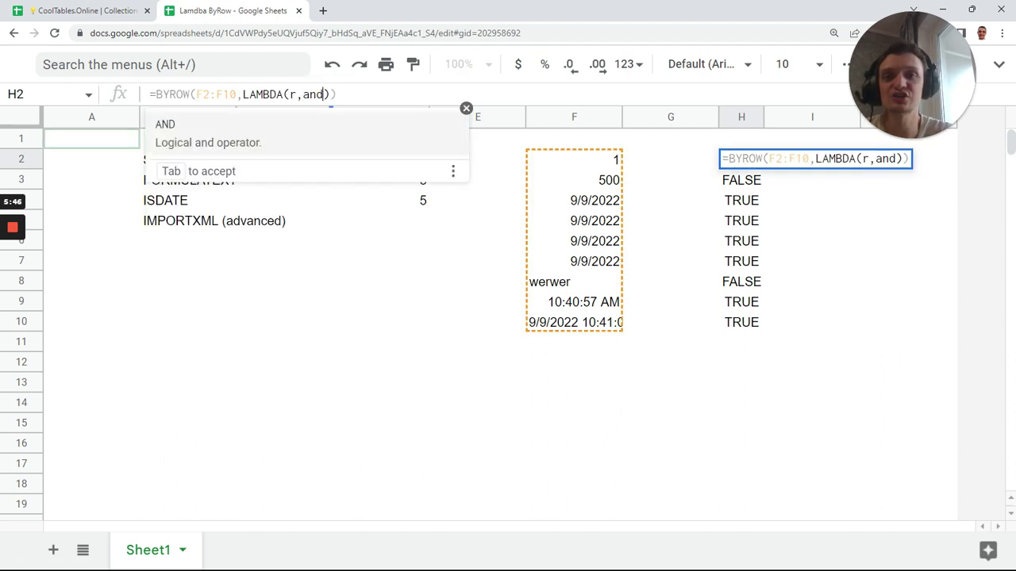
pyautogui.write('(isdate(r),')
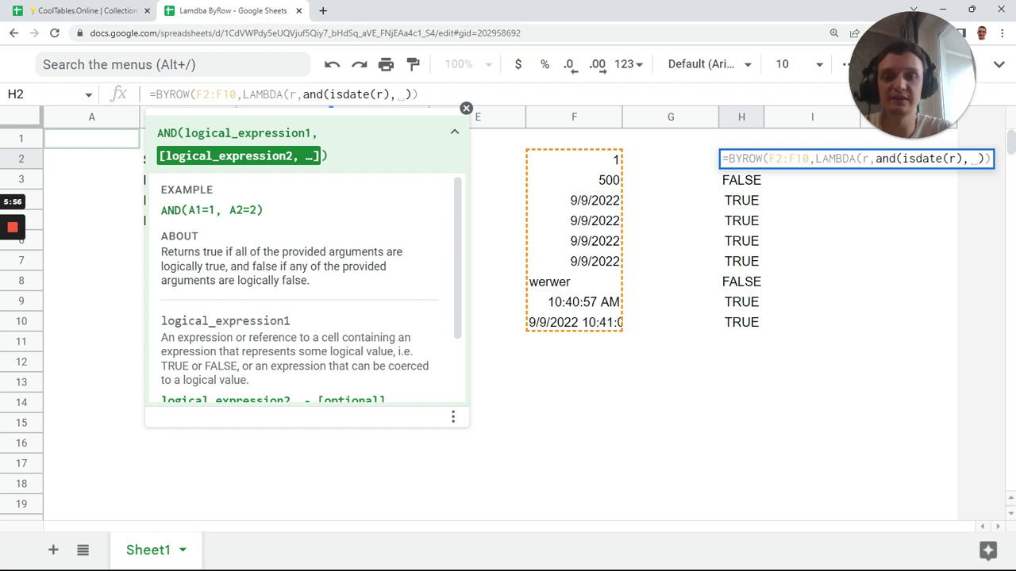
pyautogui.write('int(r)-r')
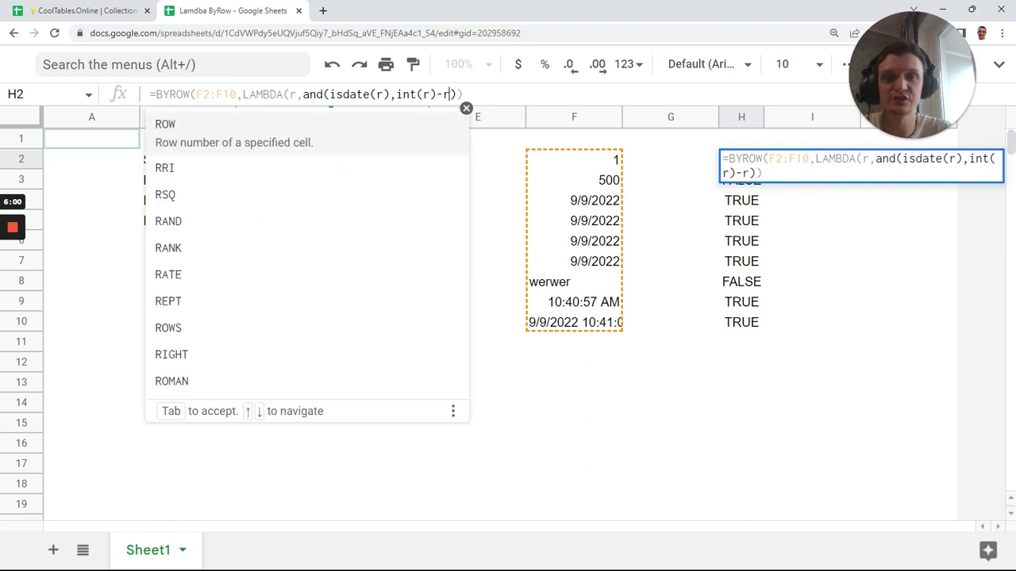
pyautogui.write('=0)')
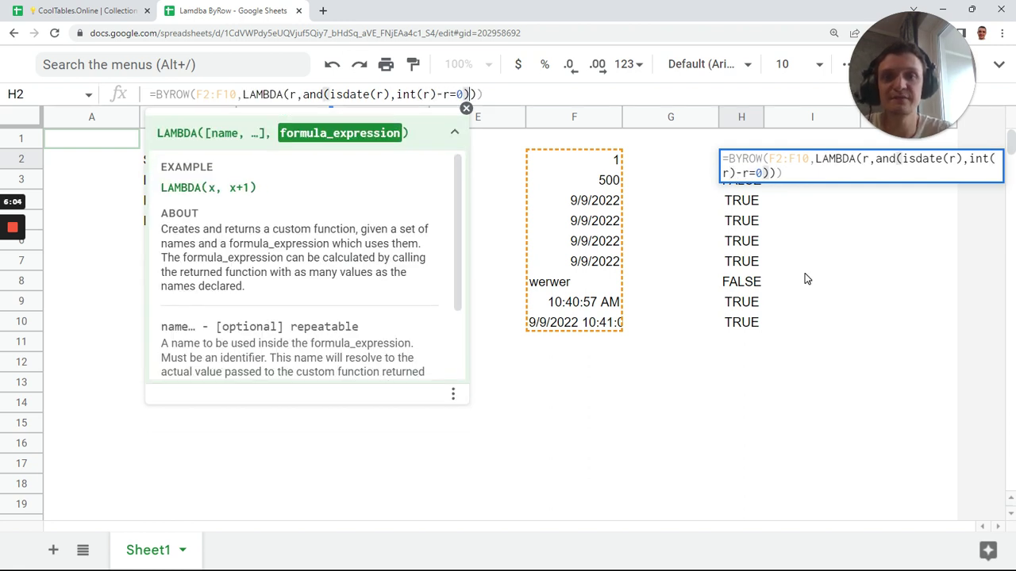
pyautogui.press('Tab')
pyautogui.click(740, 158)
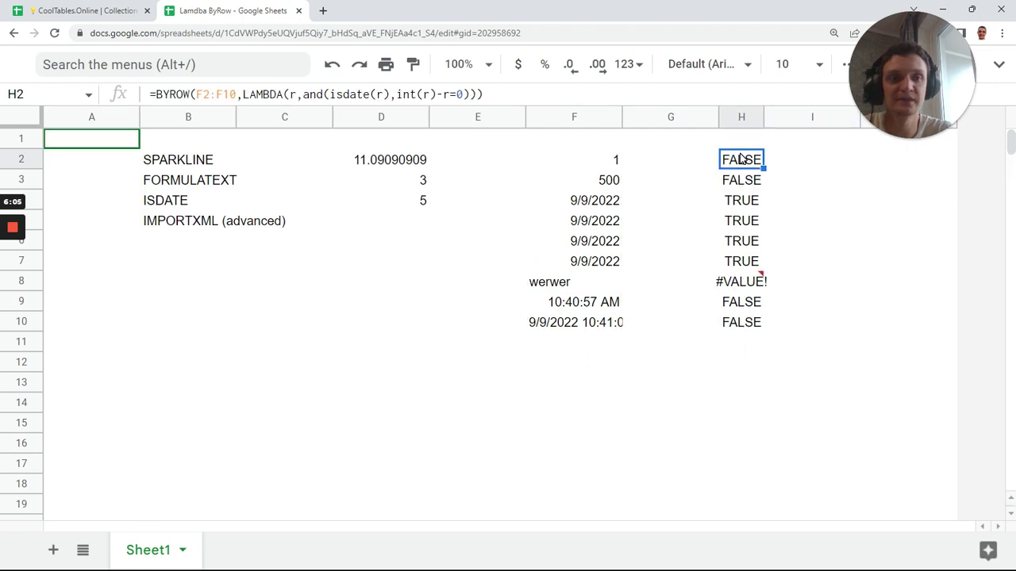
# Check the whole-date test results in column H against the text, time and date samples in column F
pyautogui.click(740, 284)
pyautogui.click(709, 350)
pyautogui.click(738, 304)
pyautogui.click(739, 322)
pyautogui.press('Up')
pyautogui.press('Up')
pyautogui.press('Up')
pyautogui.press('Up')
pyautogui.press('Up')
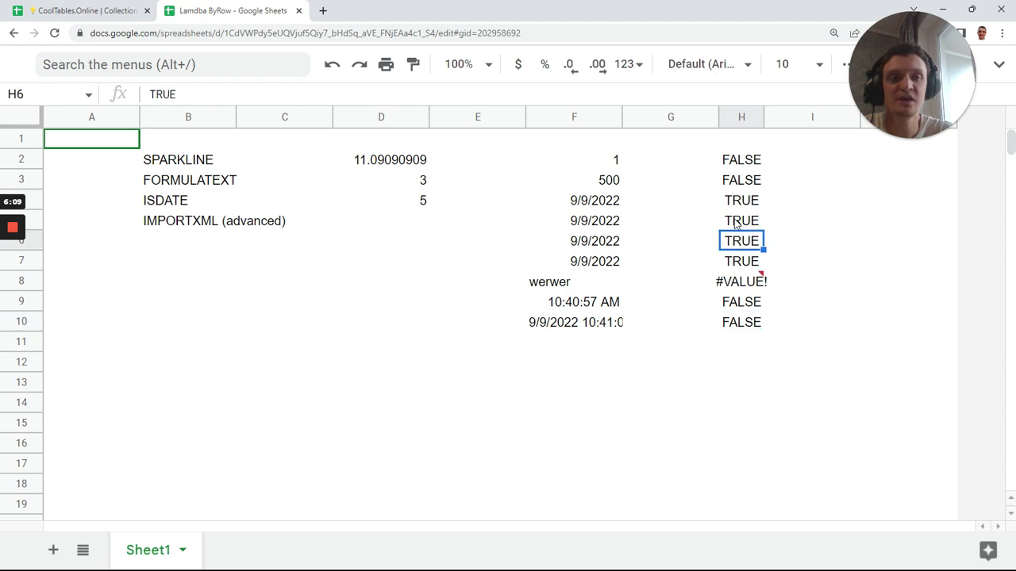
pyautogui.click(596, 225)
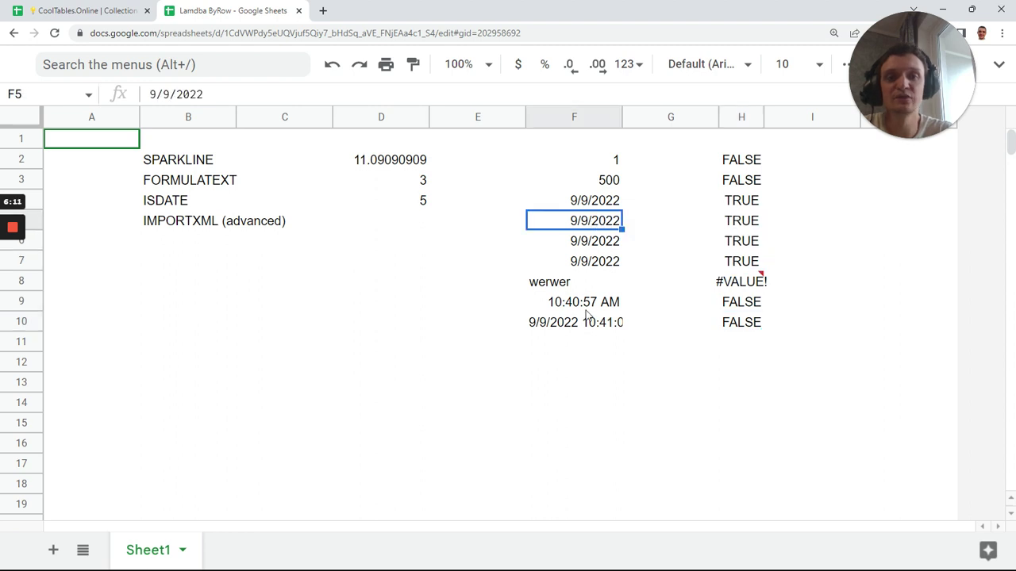
# Undo the last change to H2's formula
pyautogui.click(737, 162)
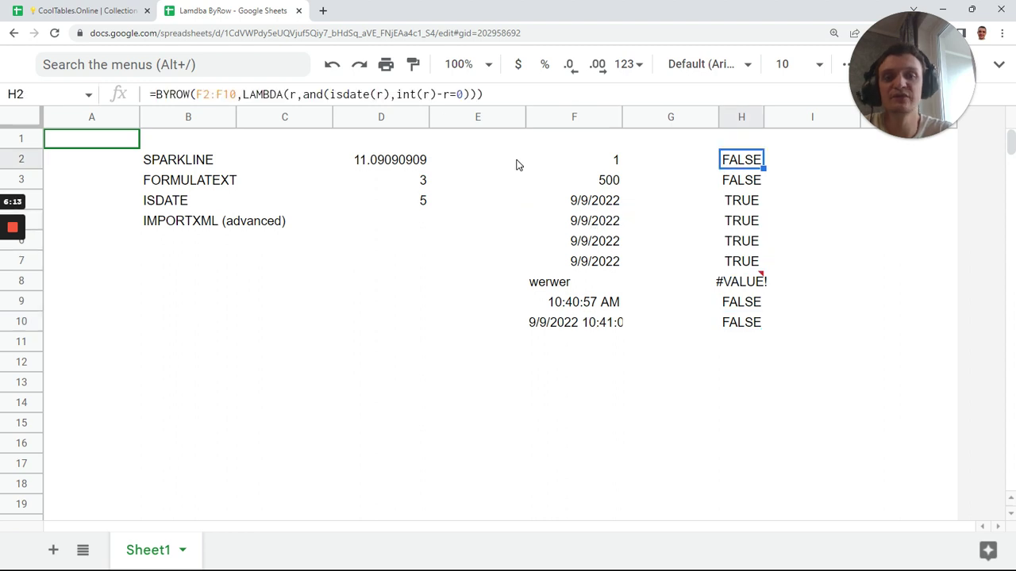
pyautogui.hotkey('ctrl', 'z')
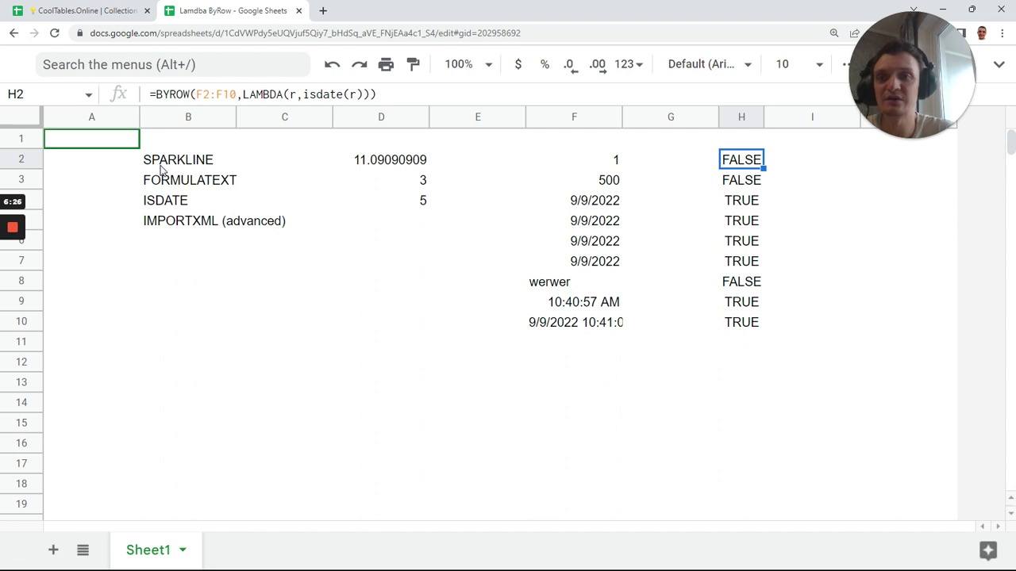
# Go from the function list's IMPORTXML (advanced) entry to the ARRAY IMPORTXML sheet
pyautogui.moveTo(163, 169); pyautogui.dragTo(161, 213)
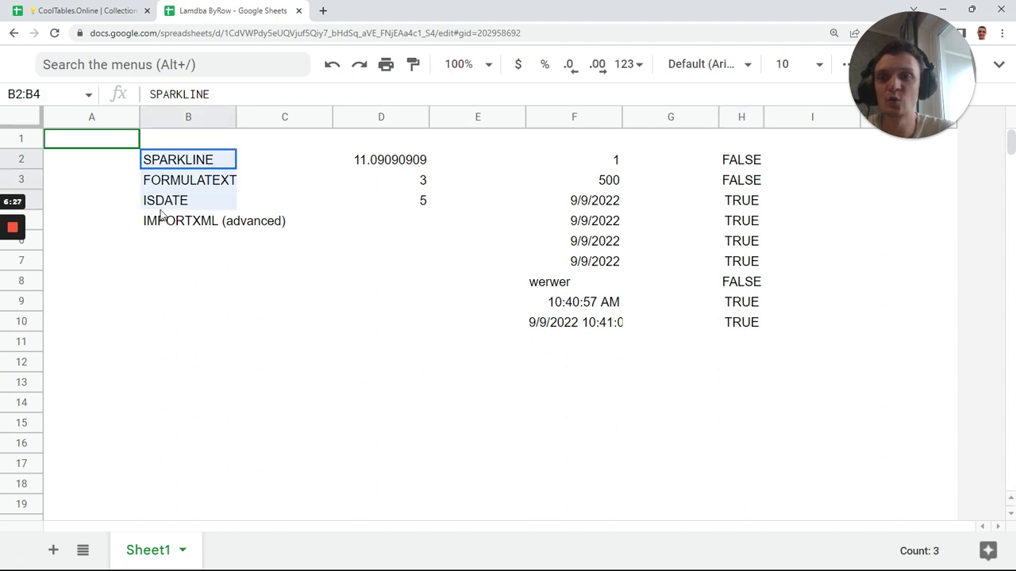
pyautogui.click(178, 264)
pyautogui.click(179, 223)
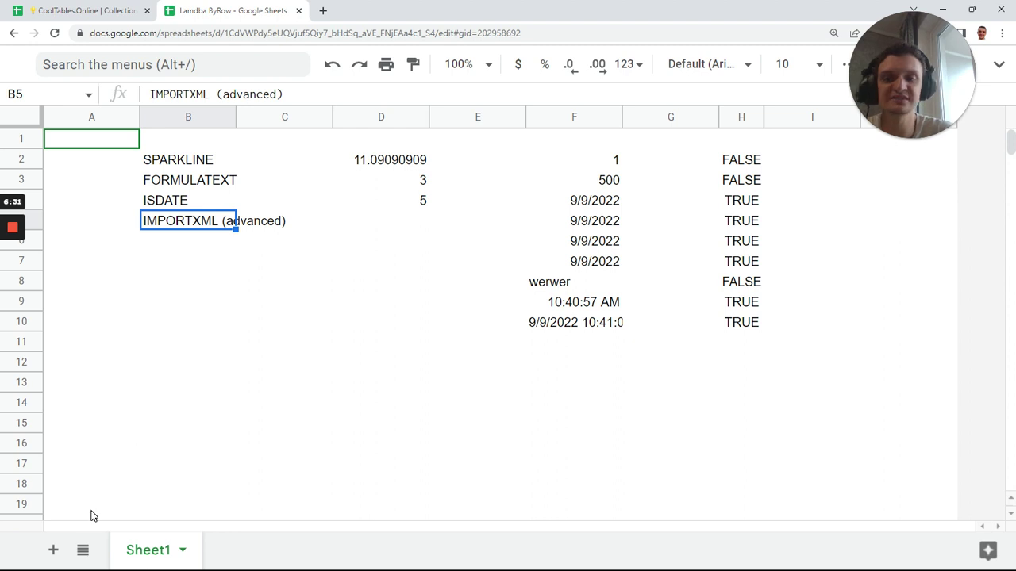
pyautogui.click(83, 550)
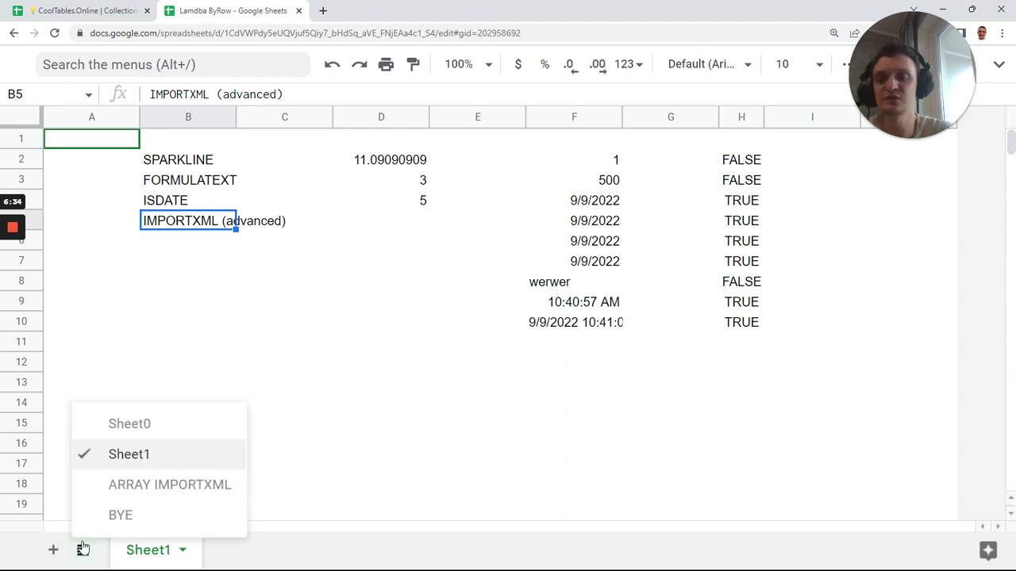
pyautogui.click(151, 500)
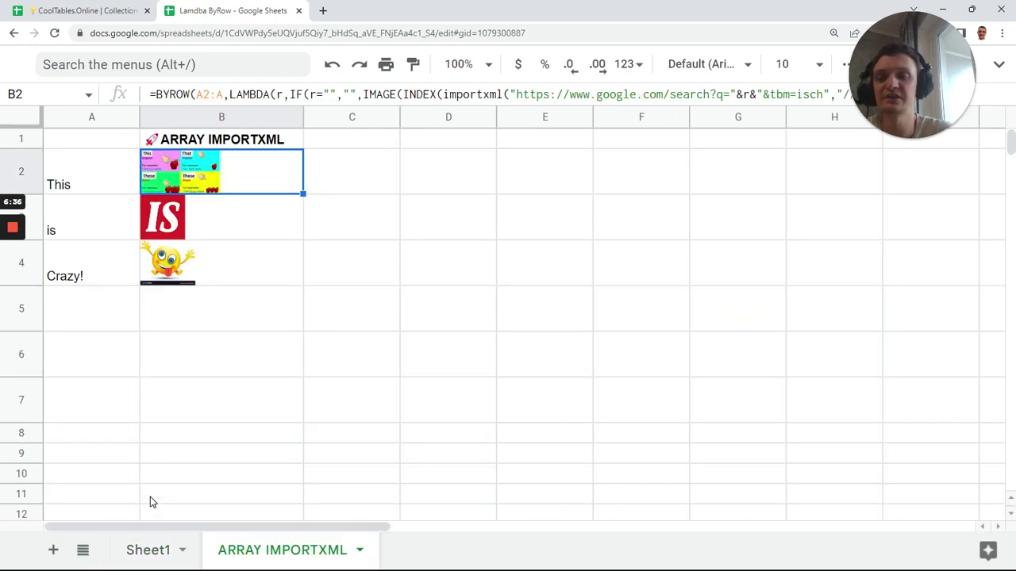
# Enlarge the formula bar to give B2's formula room for several lines
pyautogui.moveTo(924, 83)
pyautogui.moveTo(925, 84); pyautogui.dragTo(961, 287)
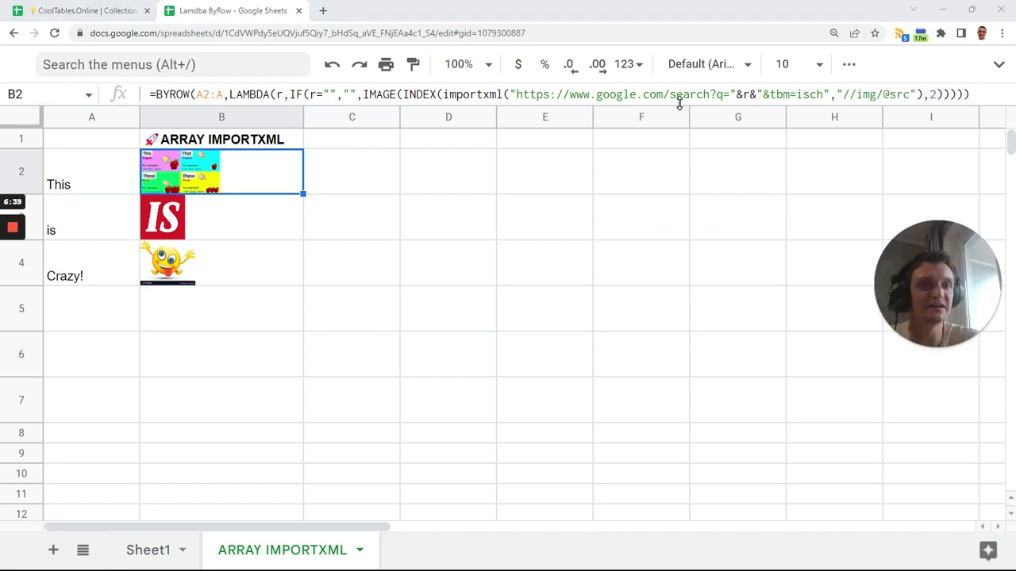
pyautogui.moveTo(676, 103); pyautogui.dragTo(674, 153)
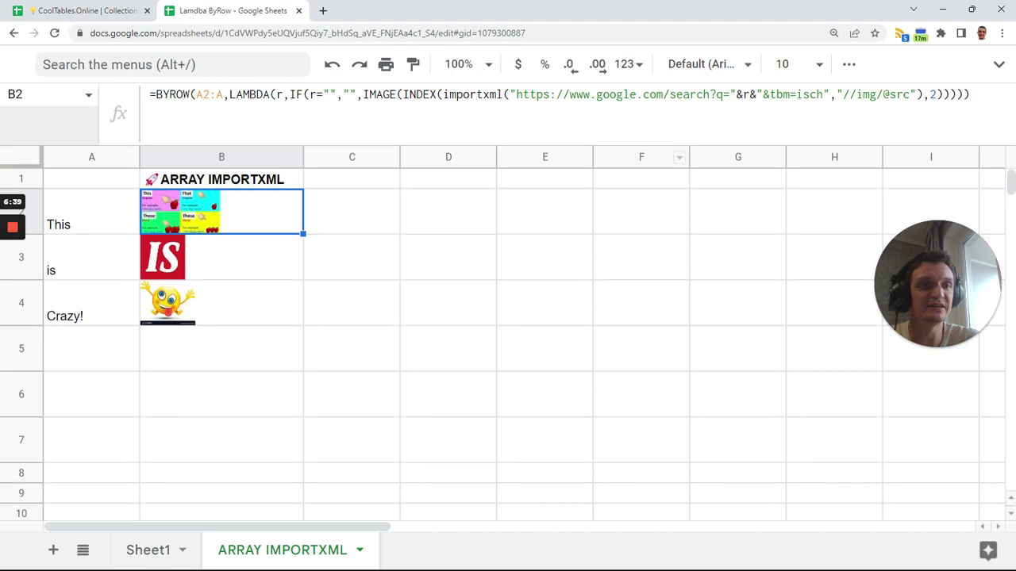
# Break B2's formula onto a new line before IMAGE and examine its BYROW, LAMBDA and IF parts, leaving the original formula unchanged
pyautogui.click(362, 95)
pyautogui.hotkey('ctrl', 'Return')
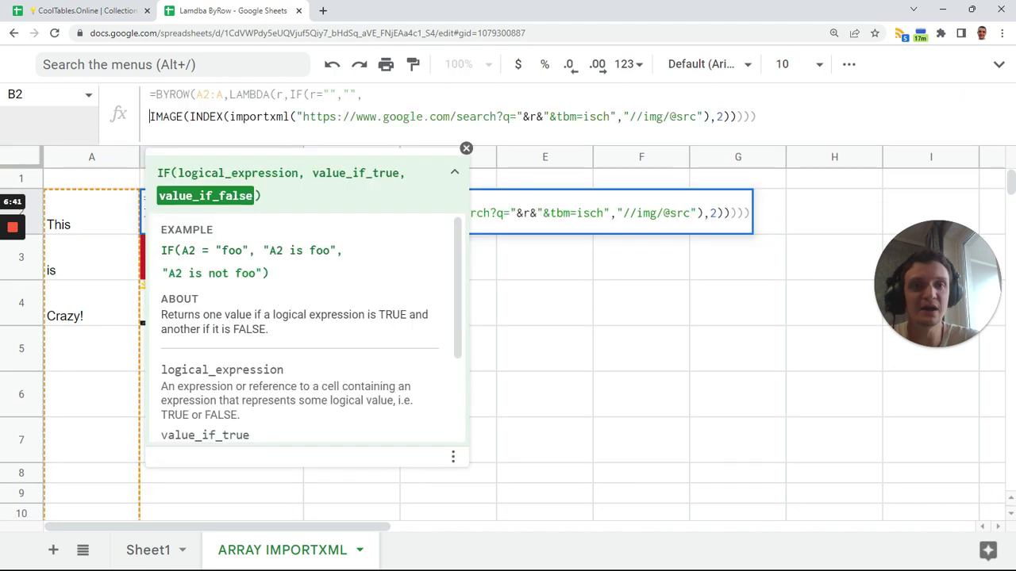
pyautogui.click(181, 95)
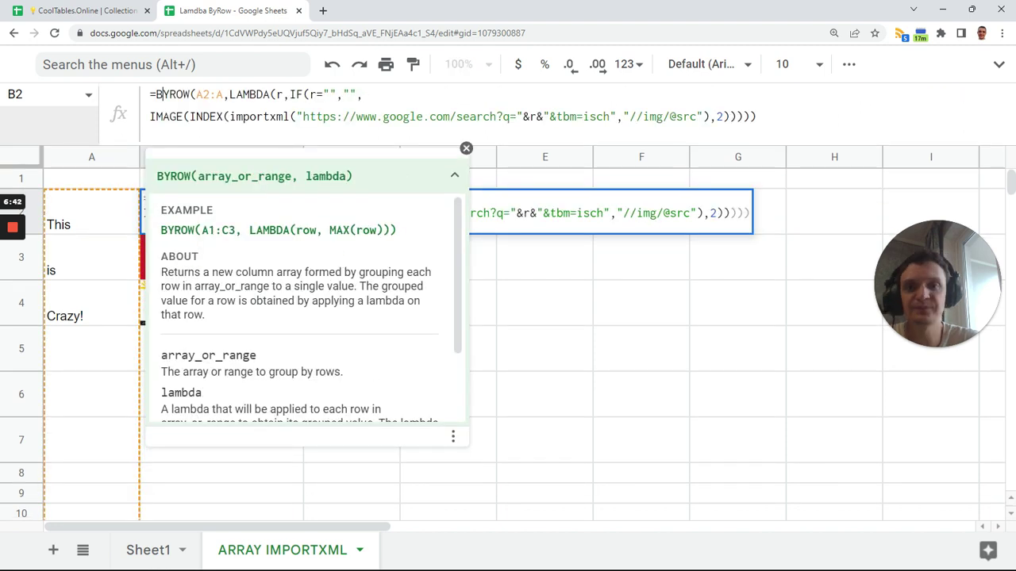
pyautogui.click(253, 94)
pyautogui.click(362, 94)
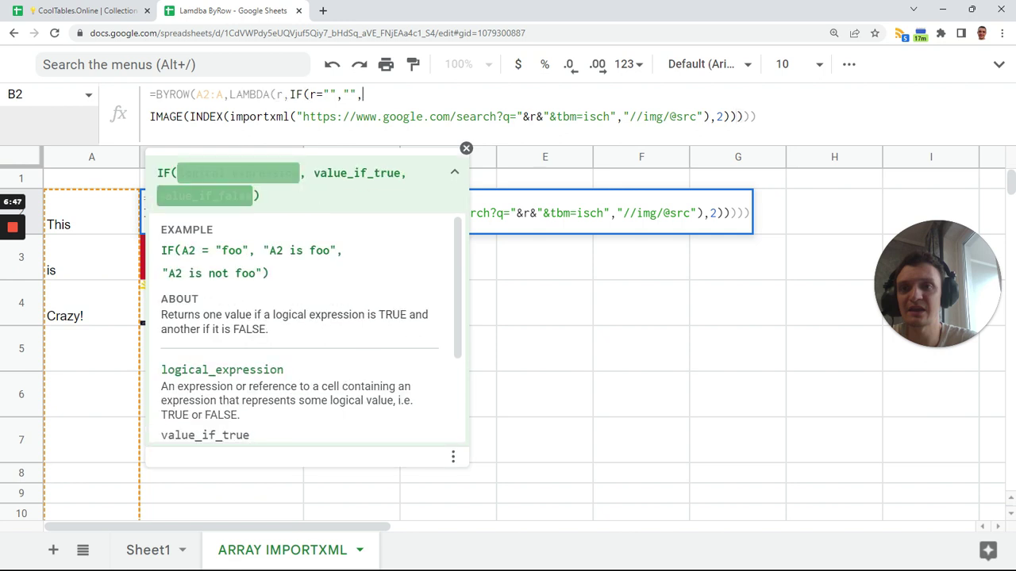
pyautogui.click(756, 116)
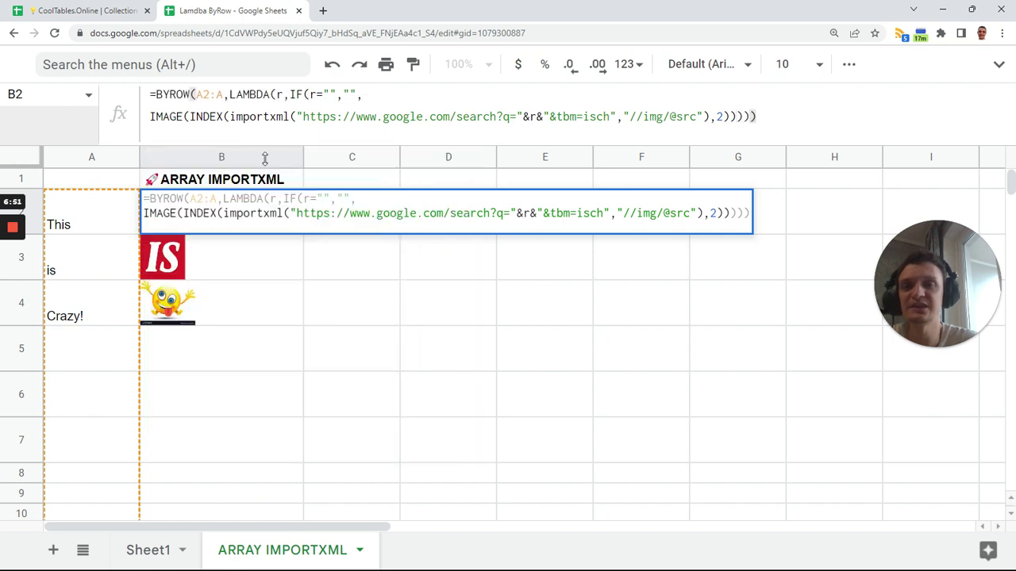
pyautogui.press('Tab')
pyautogui.click(194, 223)
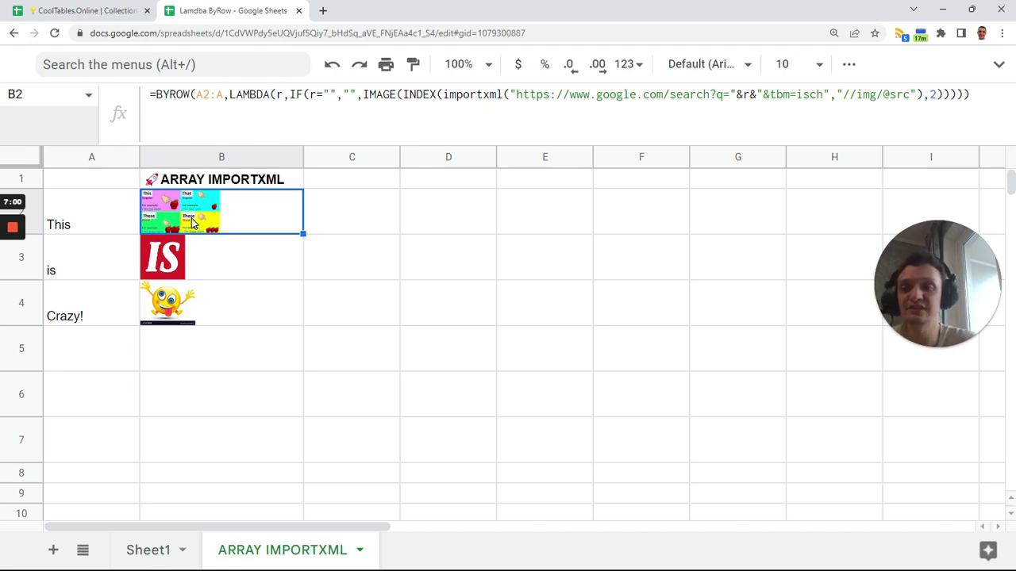
# Enter Google Sheets as a new search word in A5, below Crazy!
pyautogui.click(98, 360)
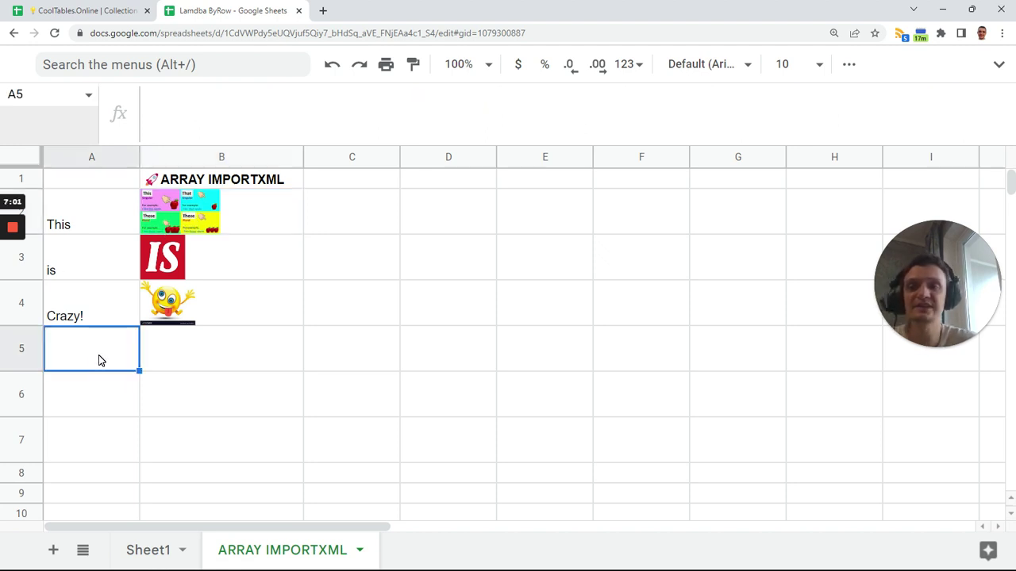
pyautogui.write('Goo')
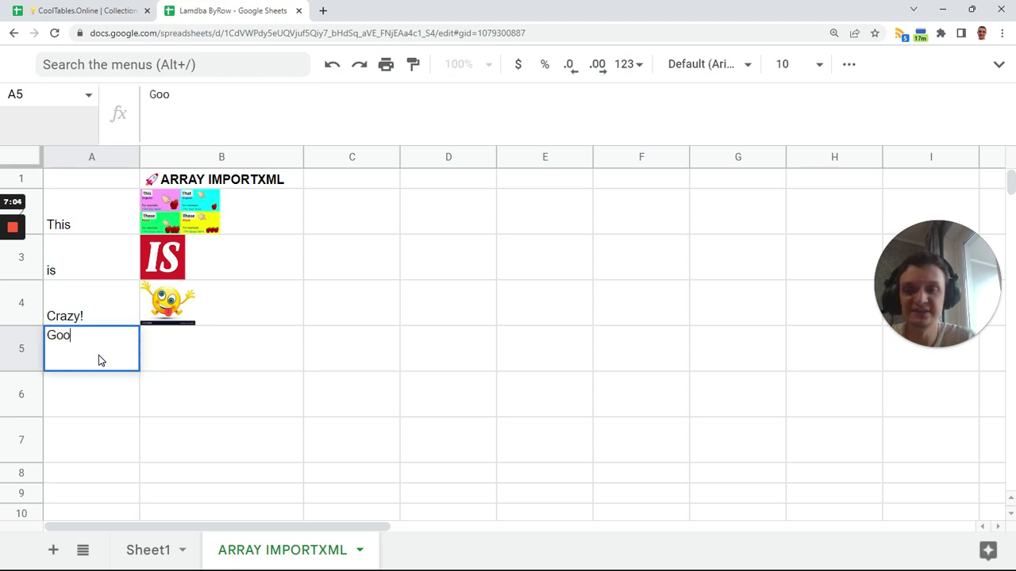
pyautogui.write('gler')
pyautogui.press('BackSpace')
pyautogui.write('Sheets')
pyautogui.press('Return')
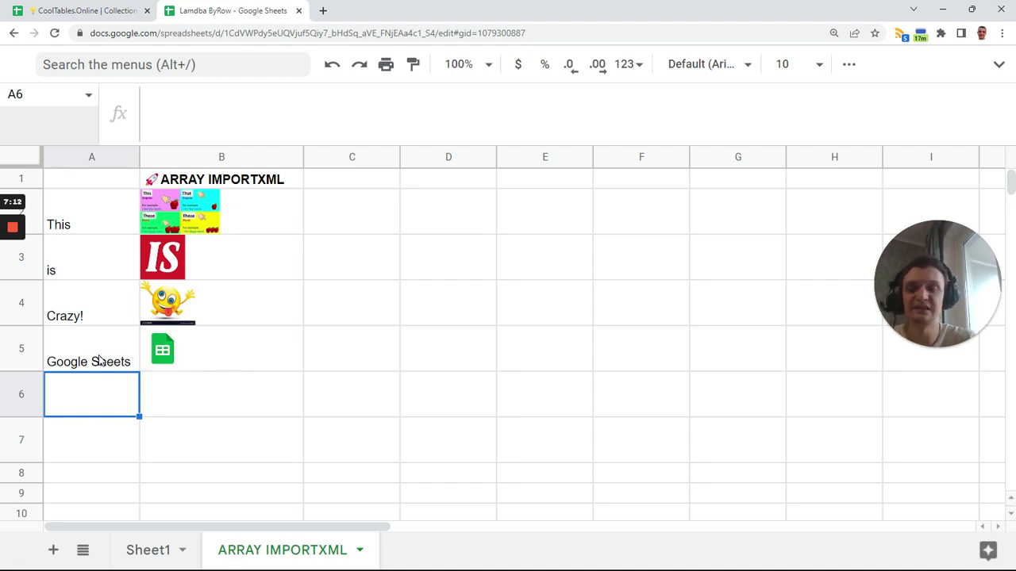
# Add Happy as another search word in A6
pyautogui.write('Ha')
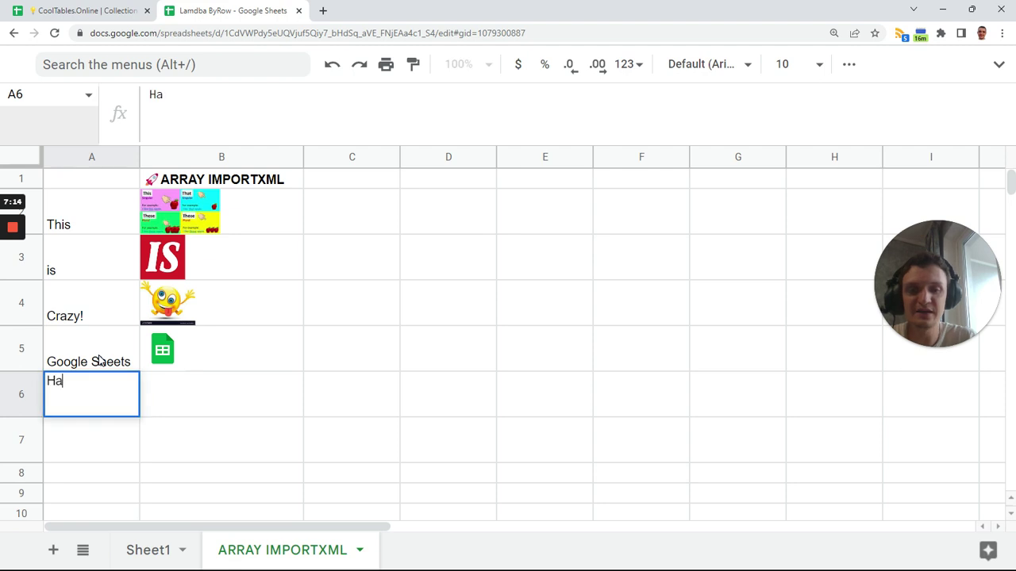
pyautogui.write('pp')
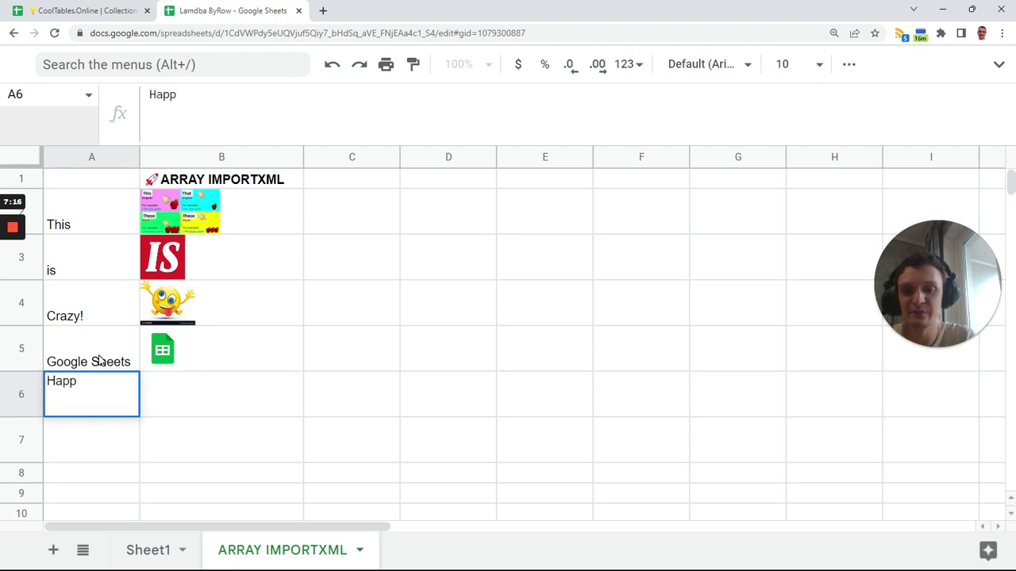
pyautogui.write('y')
pyautogui.press('Tab')
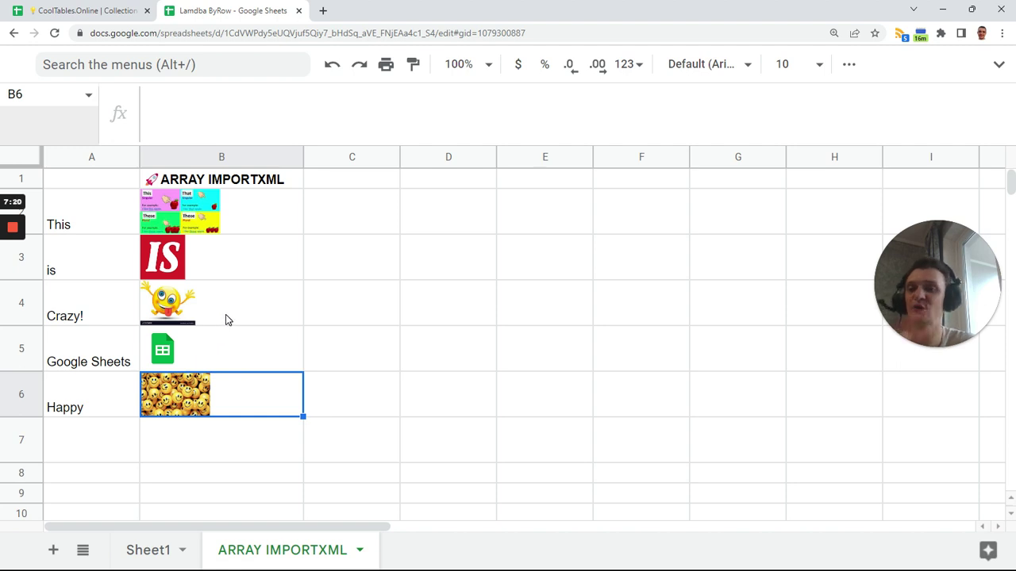
# Review the complete BYROW image-search formula in B2 without changing it
pyautogui.click(221, 229)
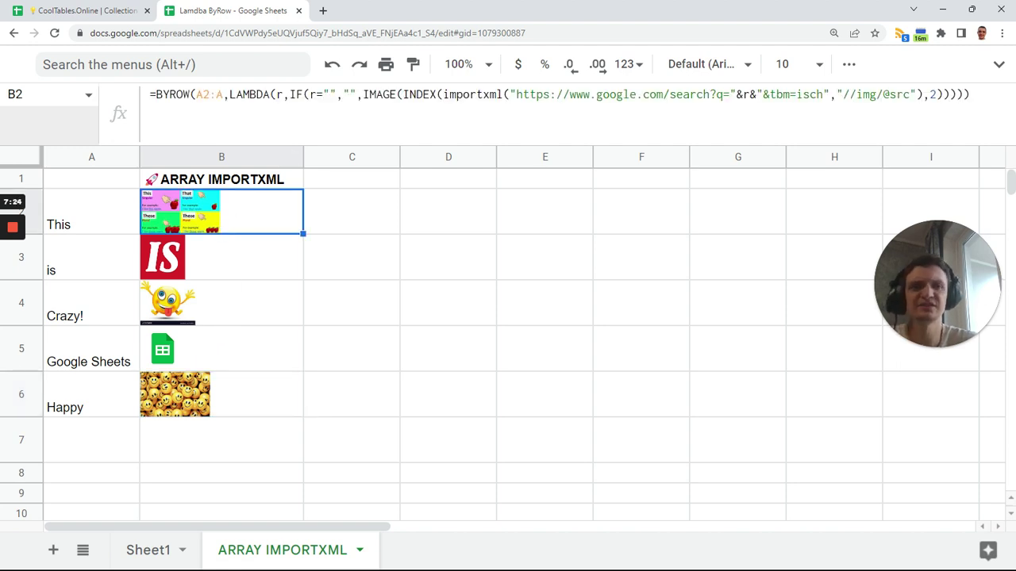
pyautogui.moveTo(969, 94); pyautogui.dragTo(169, 133)
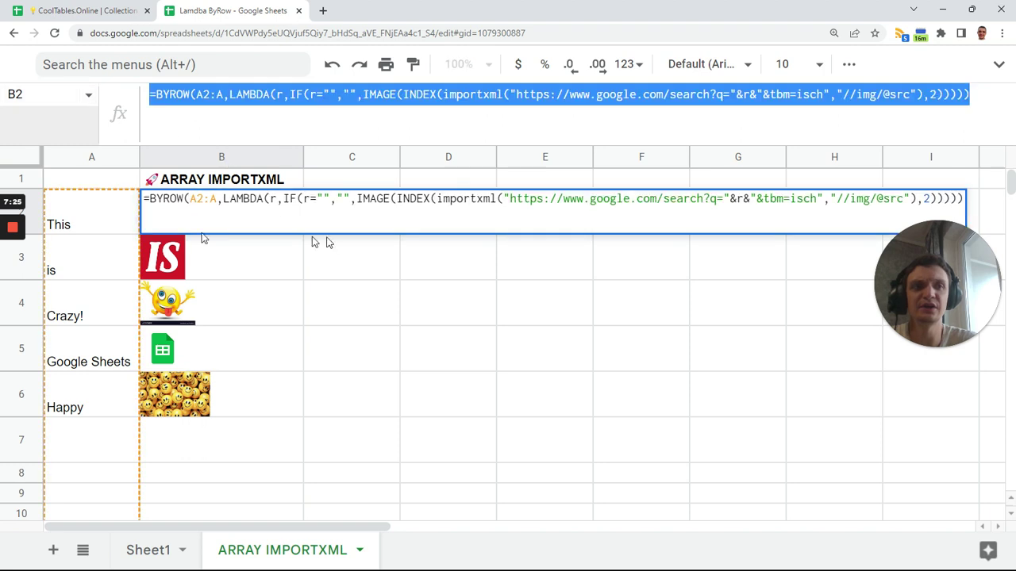
pyautogui.press('Escape')
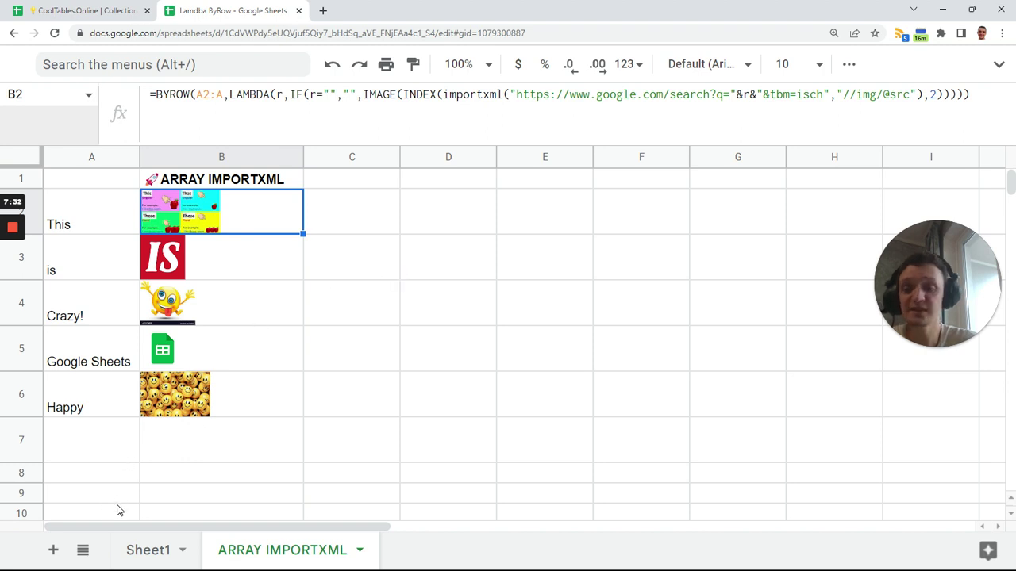
# Unhide the BYE sheet and select its sparkline formula cell L2
pyautogui.click(84, 550)
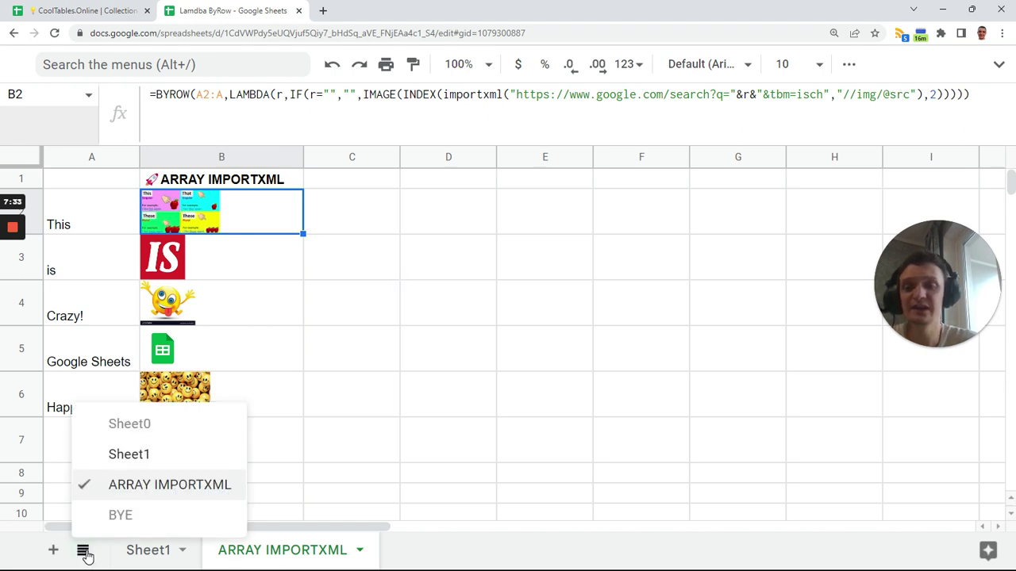
pyautogui.click(120, 516)
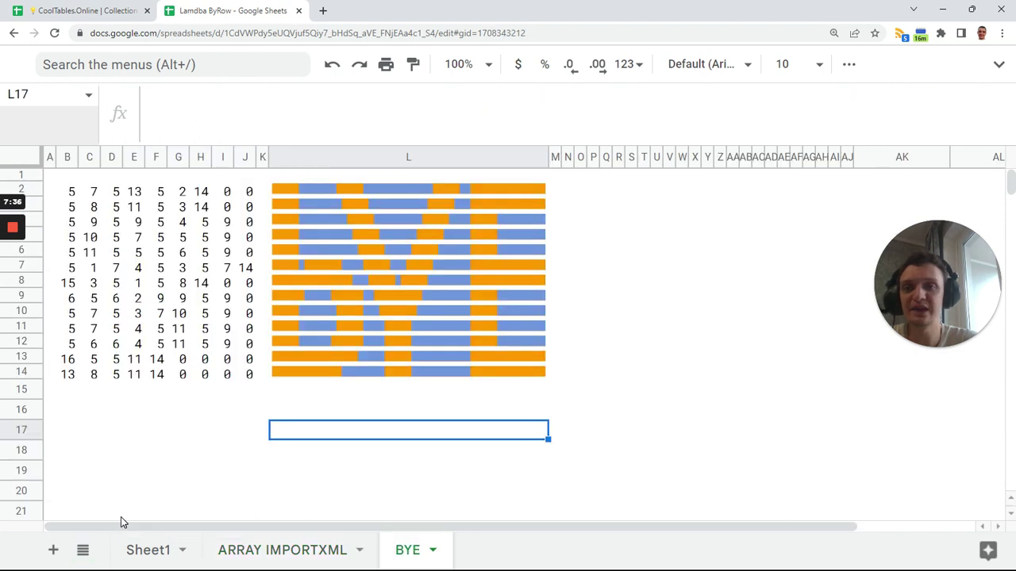
pyautogui.click(303, 189)
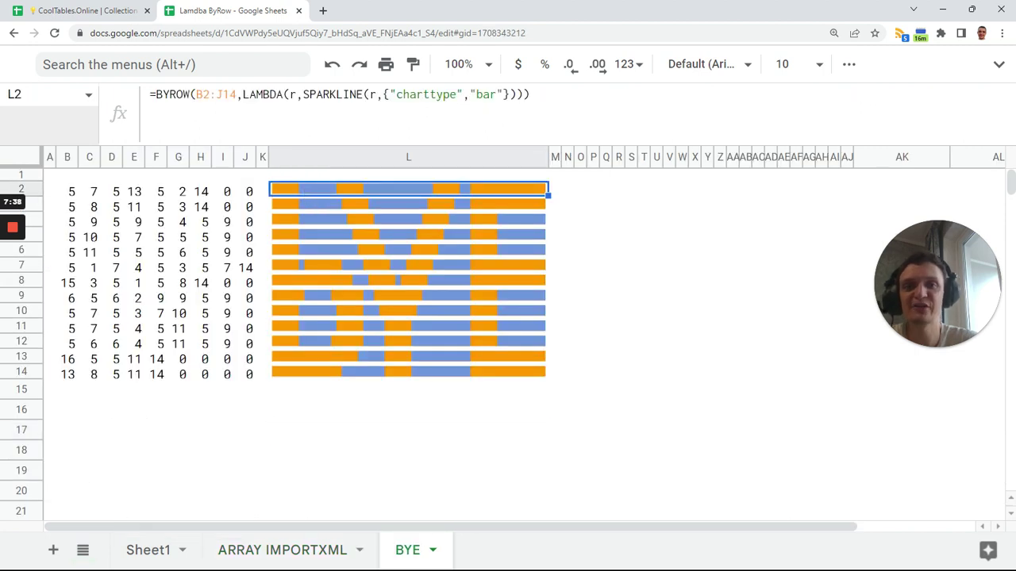
# Examine L2's BYROW SPARKLINE bar formula, its lambda variable and the bars it fills across L2:L14
pyautogui.press('Return')
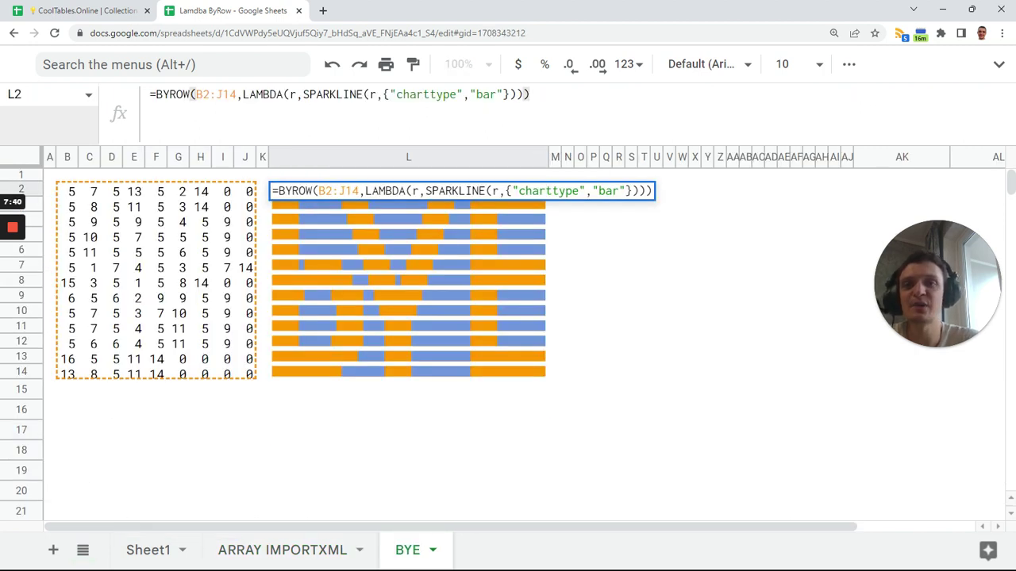
pyautogui.doubleClick(315, 95)
pyautogui.press('Tab')
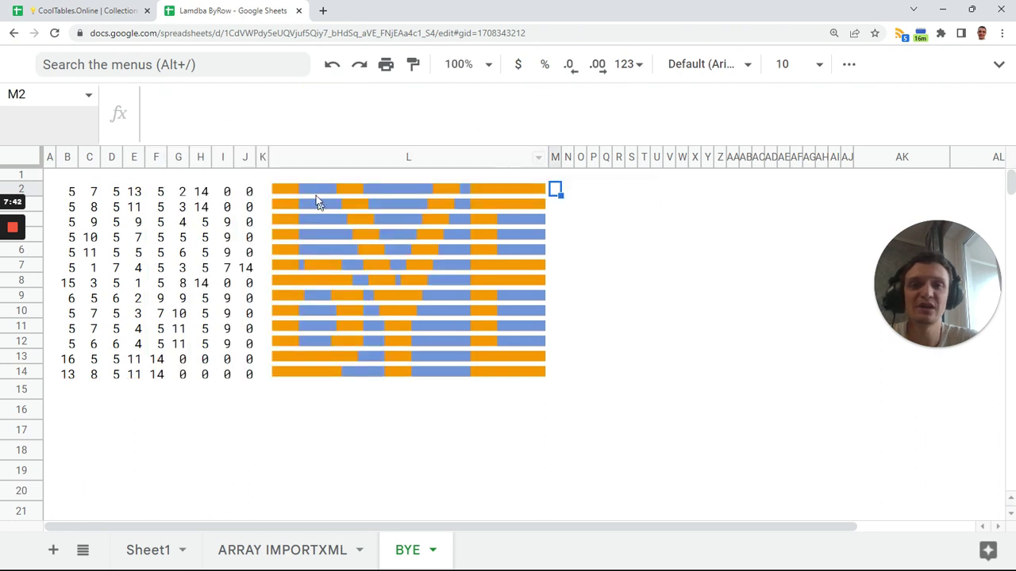
pyautogui.click(314, 192)
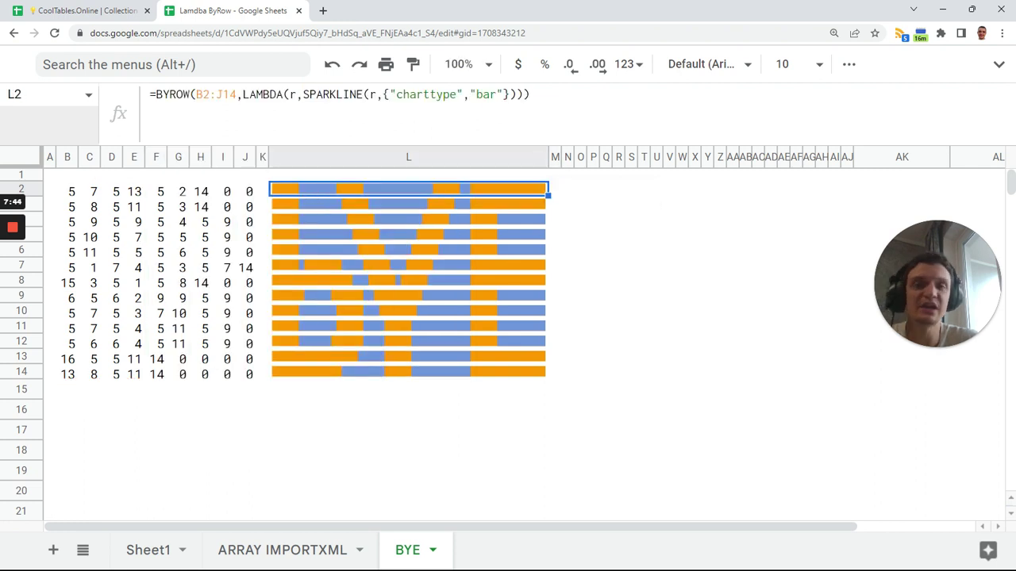
pyautogui.keyDown('shift'); pyautogui.click(362, 374); pyautogui.keyUp('shift')
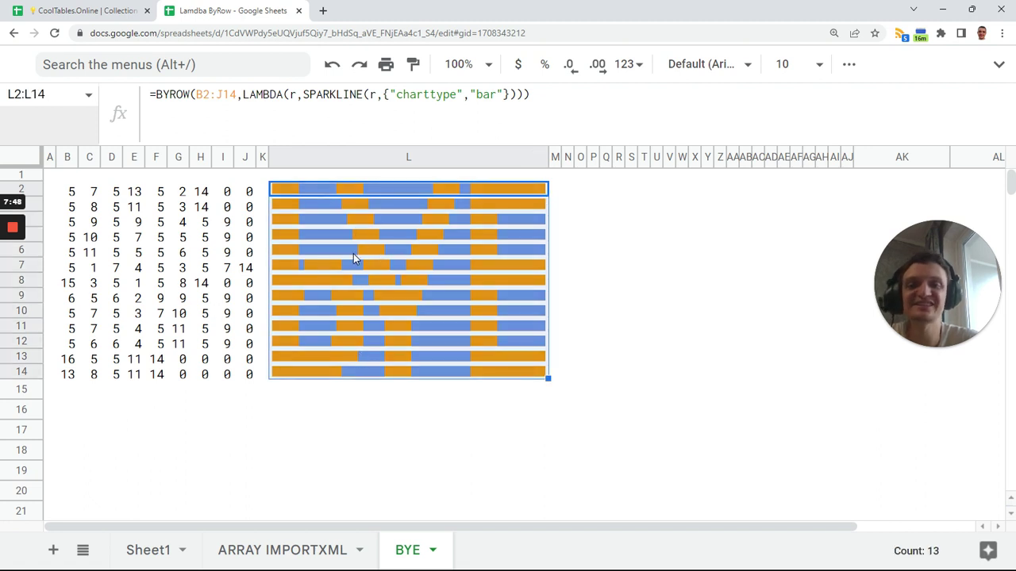
pyautogui.click(438, 192)
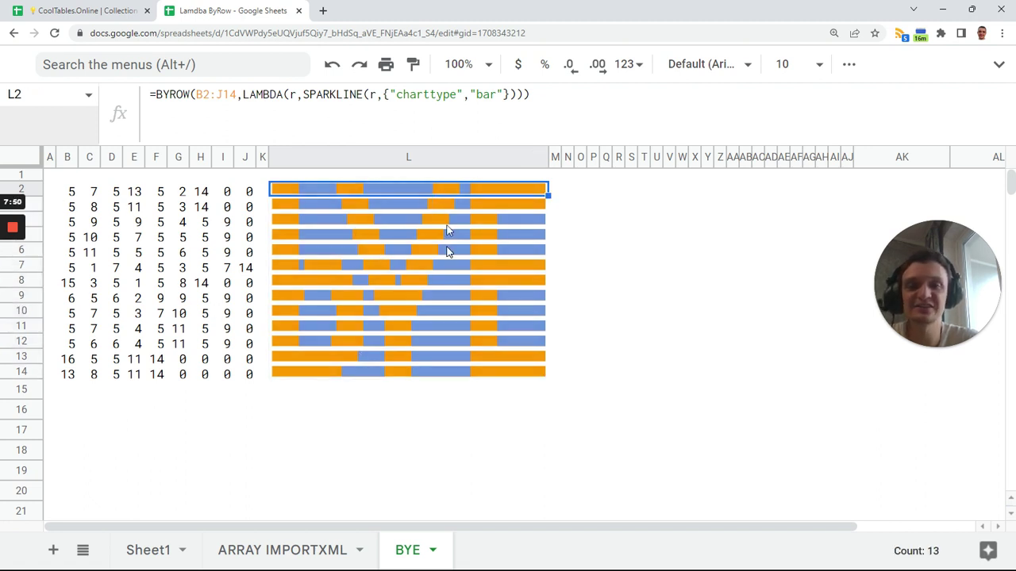